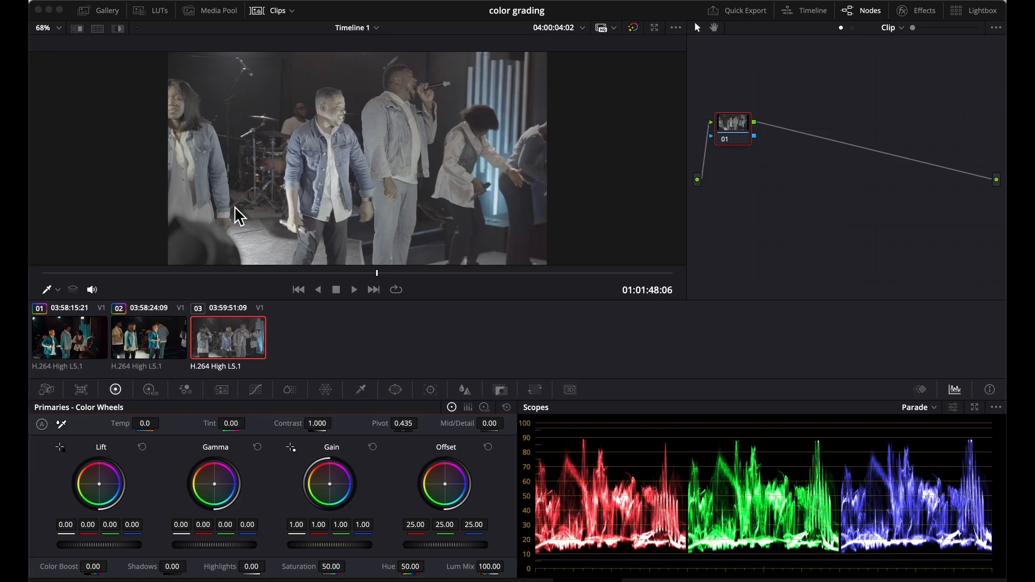
Step: Scrub through the third clip to review its footage and park on an early frame showing the performers
left_click(254, 278)
left_click(370, 281)
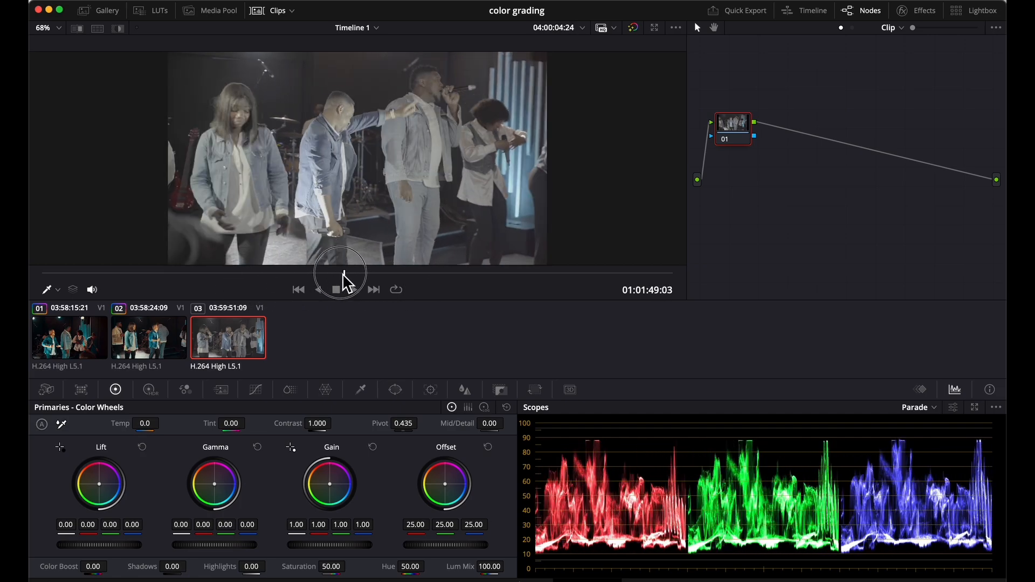
left_click(291, 280)
left_click_drag(245, 281, 195, 285)
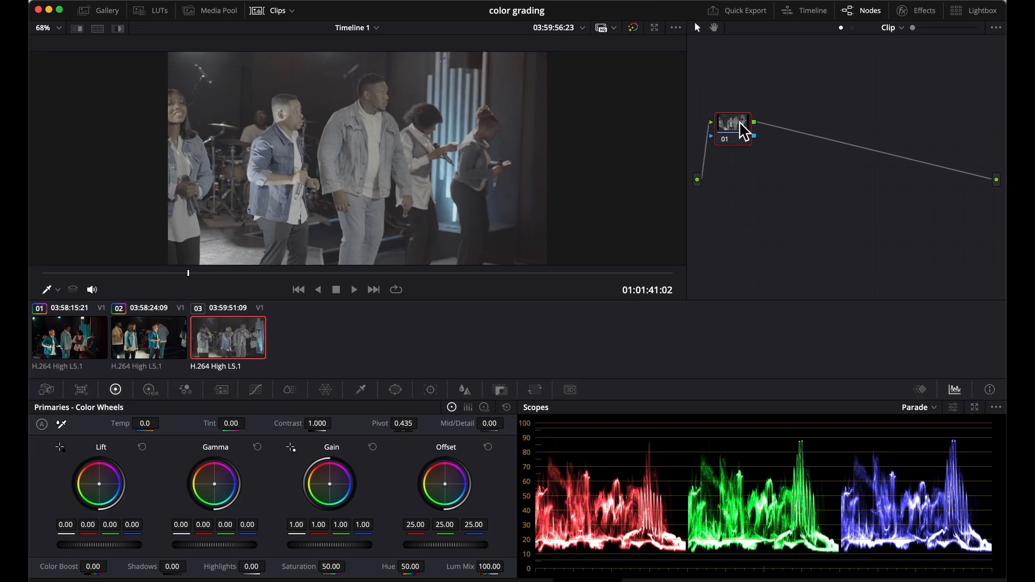
Step: Add four serial nodes after node 01 and place the fifth node in a second row below node 01
left_click_drag(739, 130, 751, 111)
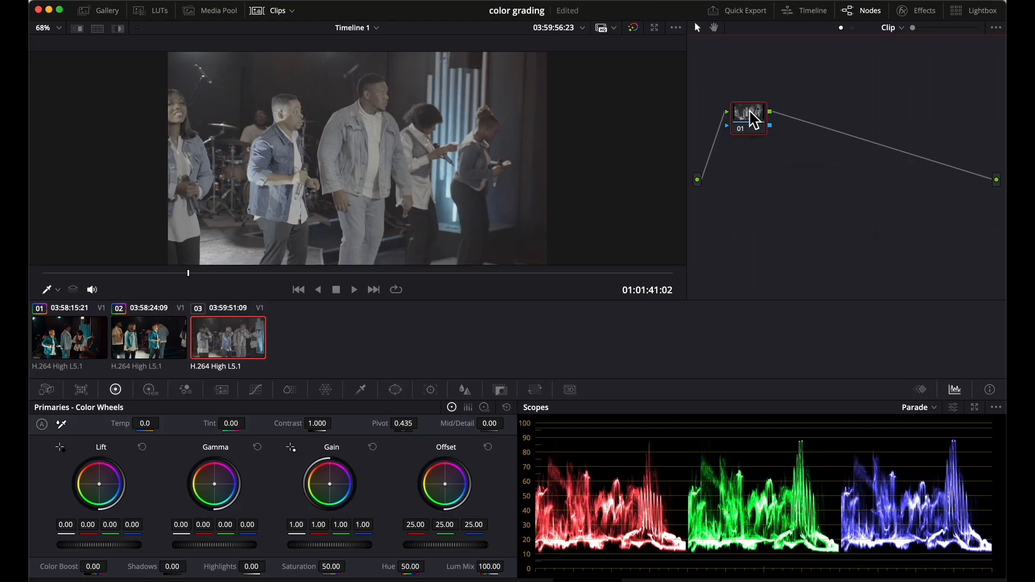
right_click(749, 111)
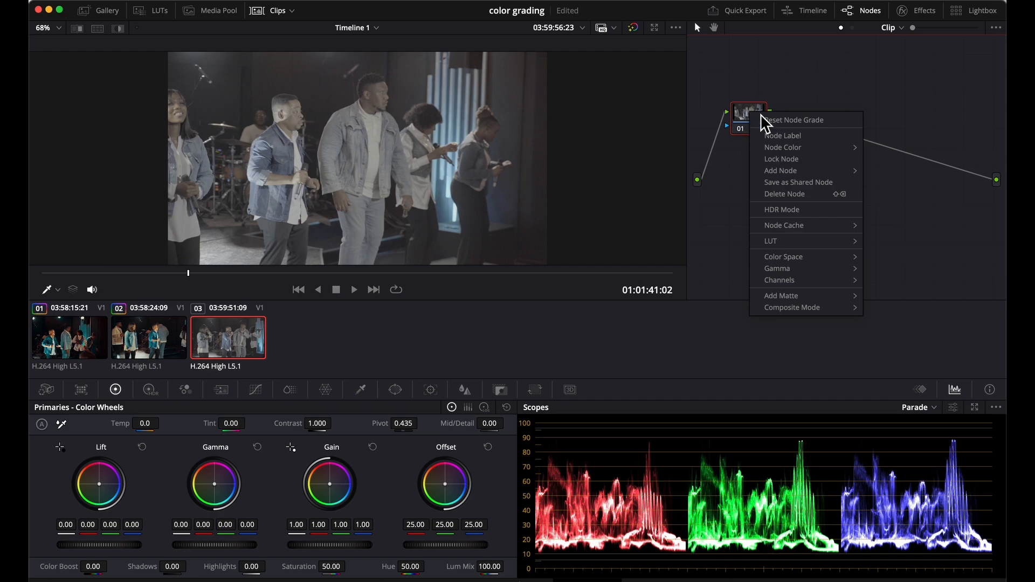
mouse_move(782, 172)
left_click(893, 170)
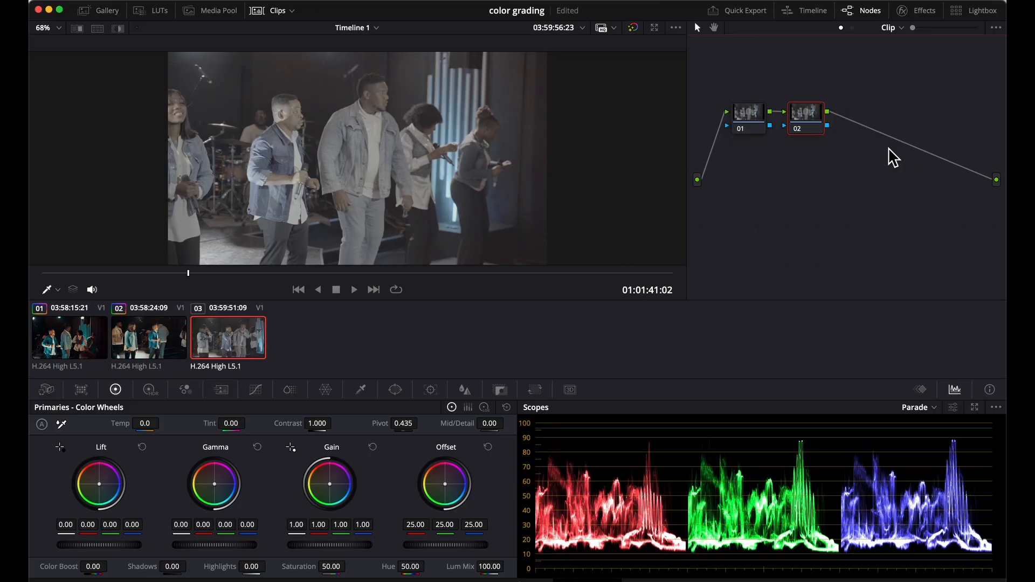
key("alt+s")
key("alt+s")
key("alt+o")
left_click_drag(724, 155, 750, 190)
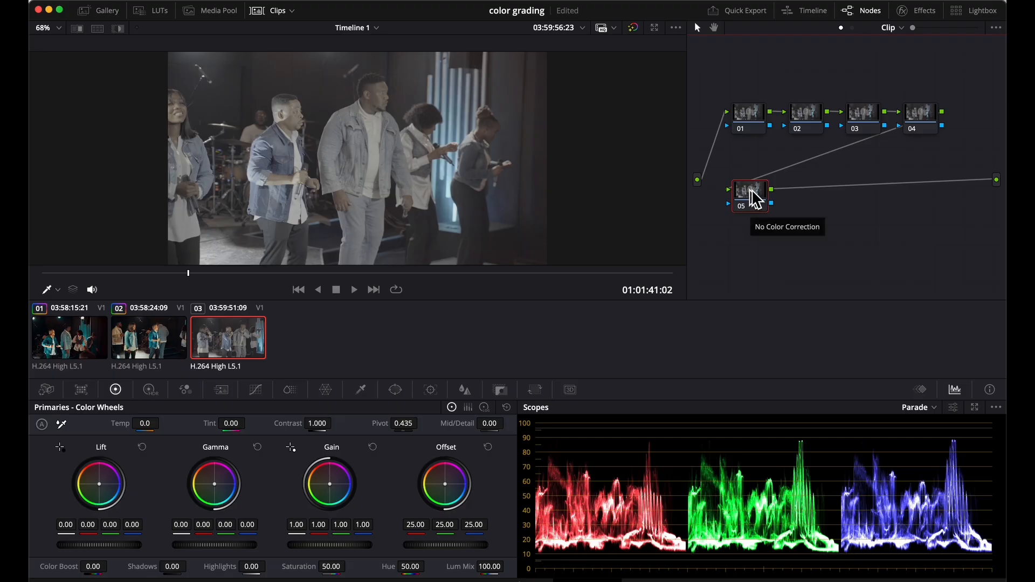
Step: Label node 01 "wb" and node 02 "bal"
right_click(750, 111)
left_click(777, 132)
type("wb")
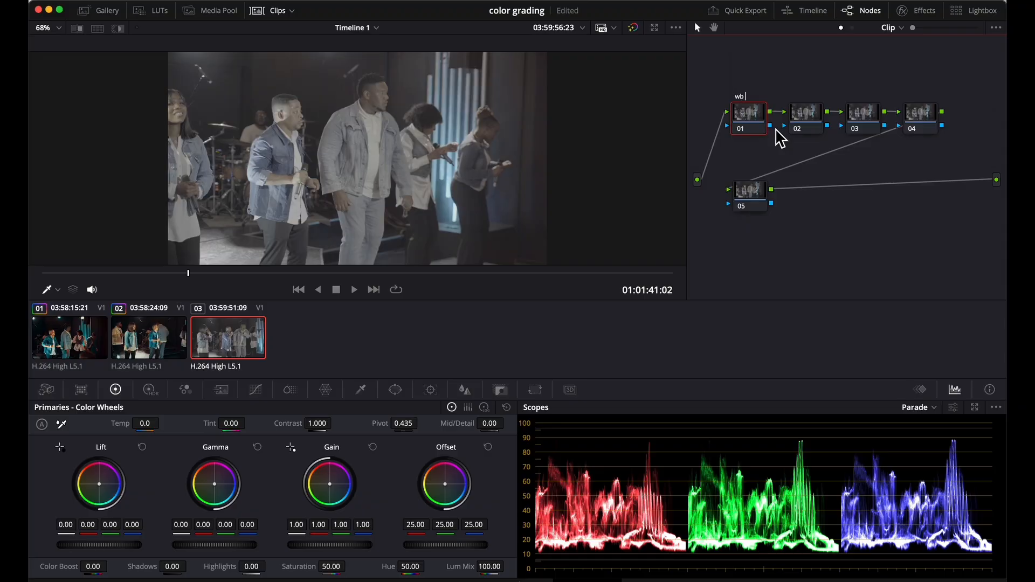
left_click(803, 114)
right_click(803, 113)
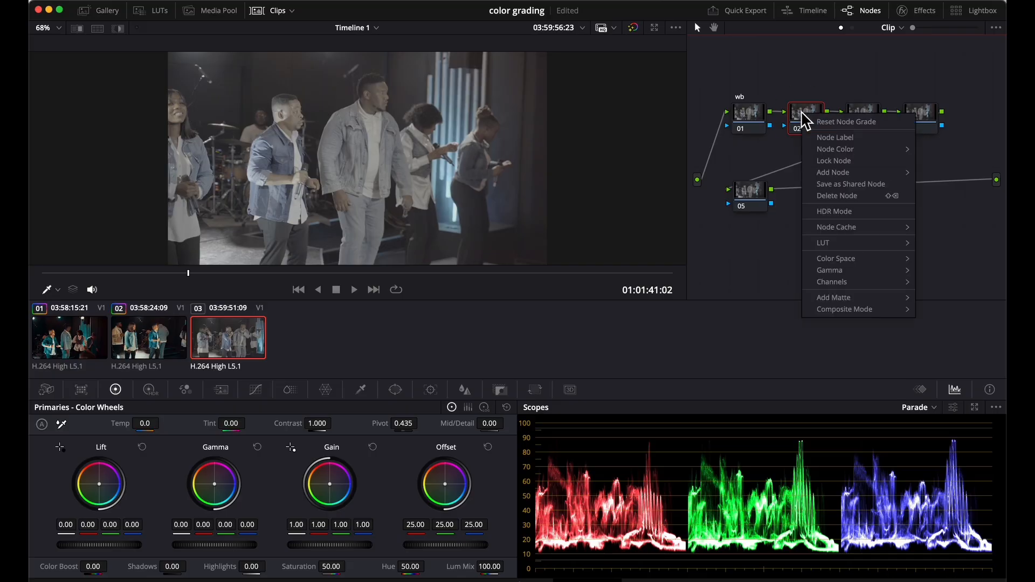
left_click(837, 139)
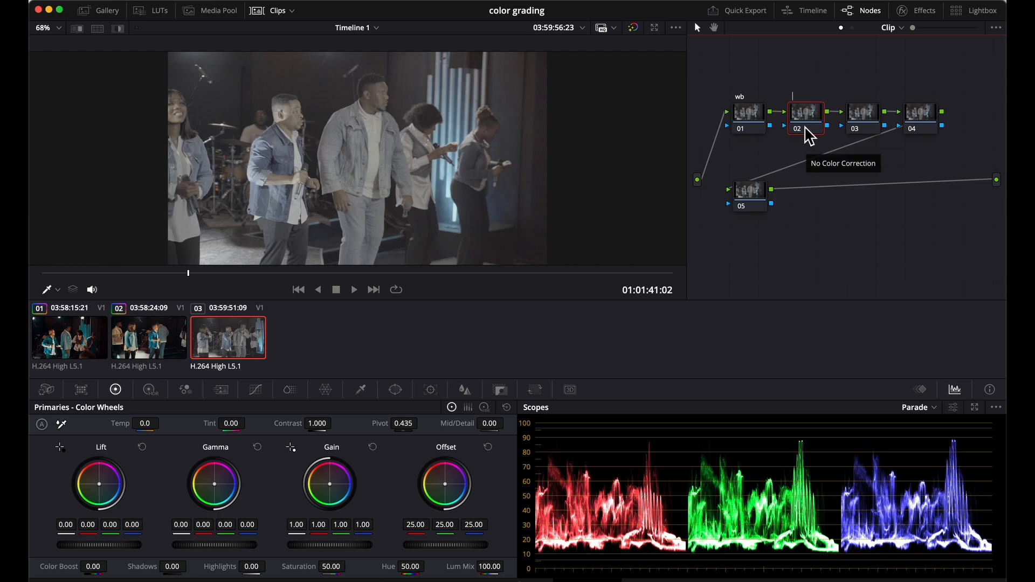
type("bal")
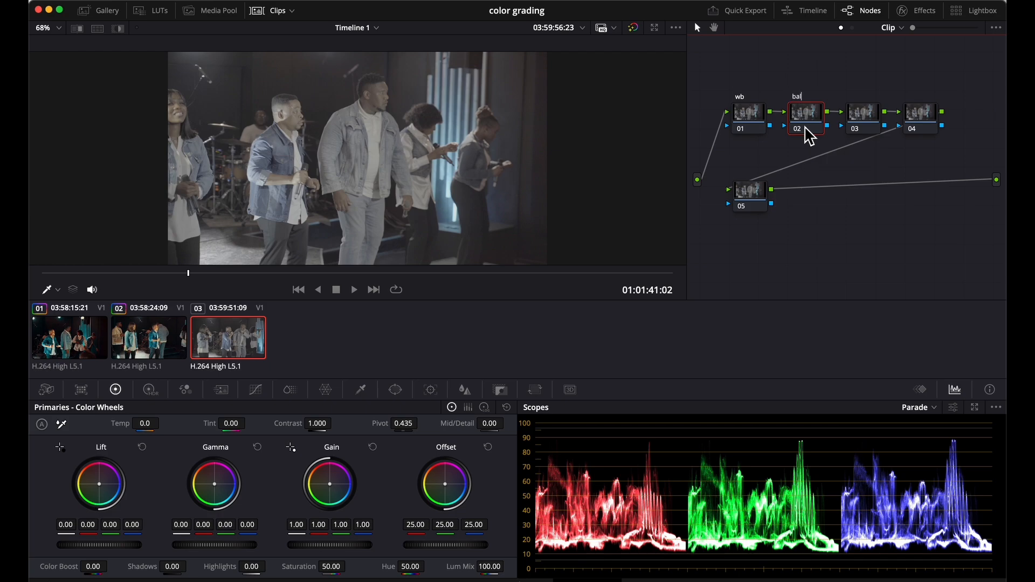
key("Return")
Step: Label node 03 "sat" and node 04 "cst"
left_click(855, 115)
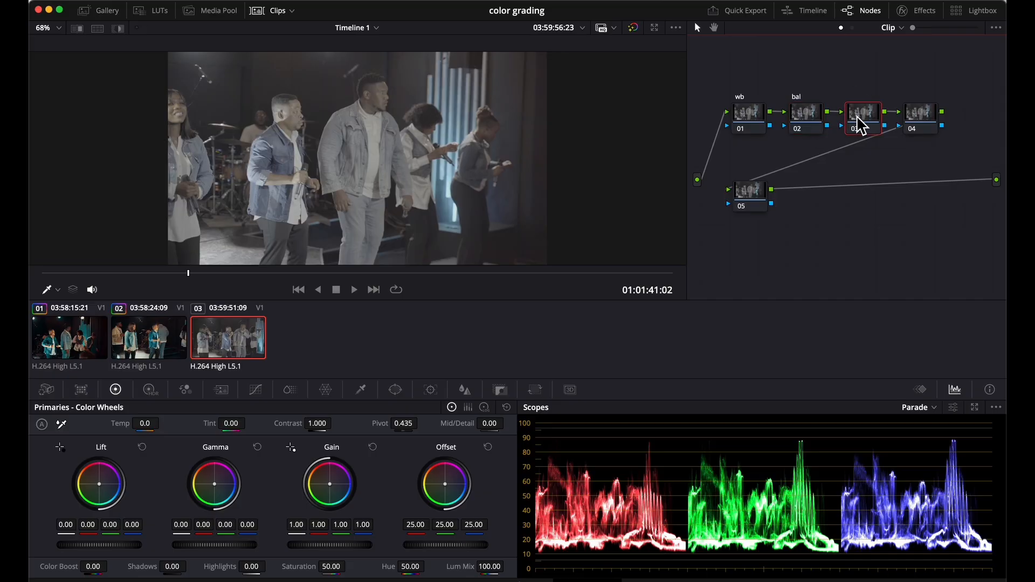
right_click(857, 122)
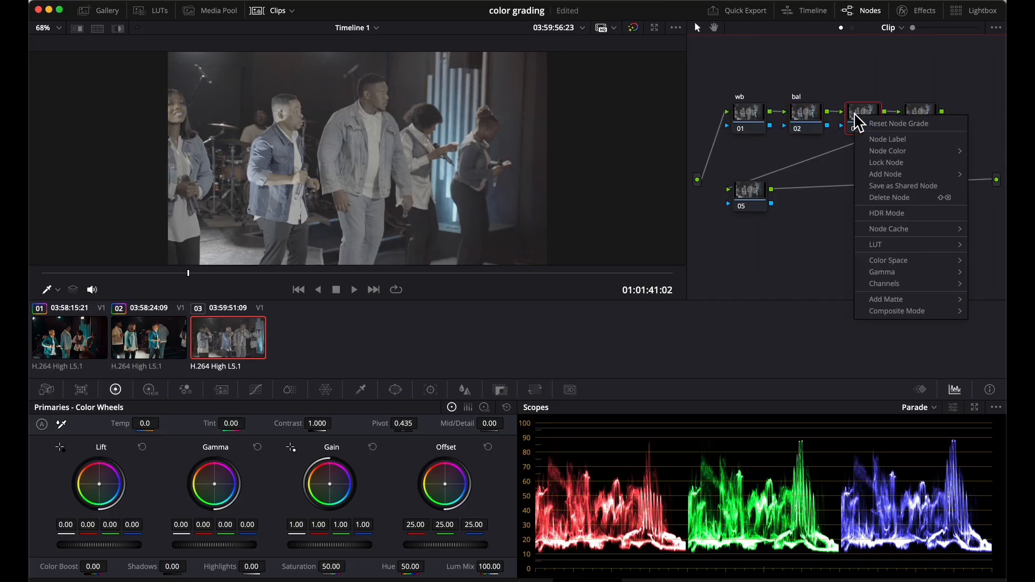
left_click(890, 139)
type("sat")
key("Return")
right_click(920, 115)
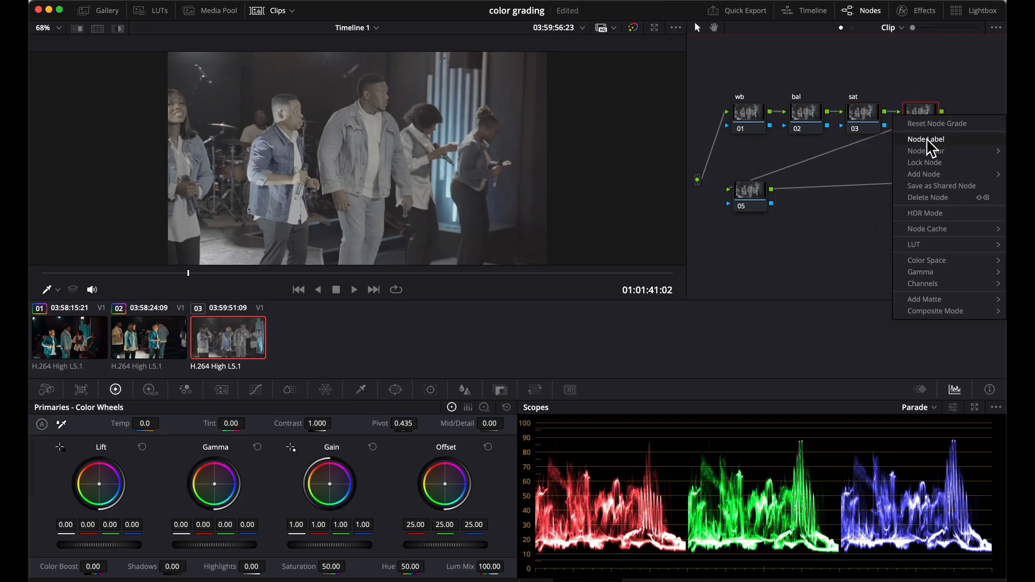
left_click(926, 139)
type("cst")
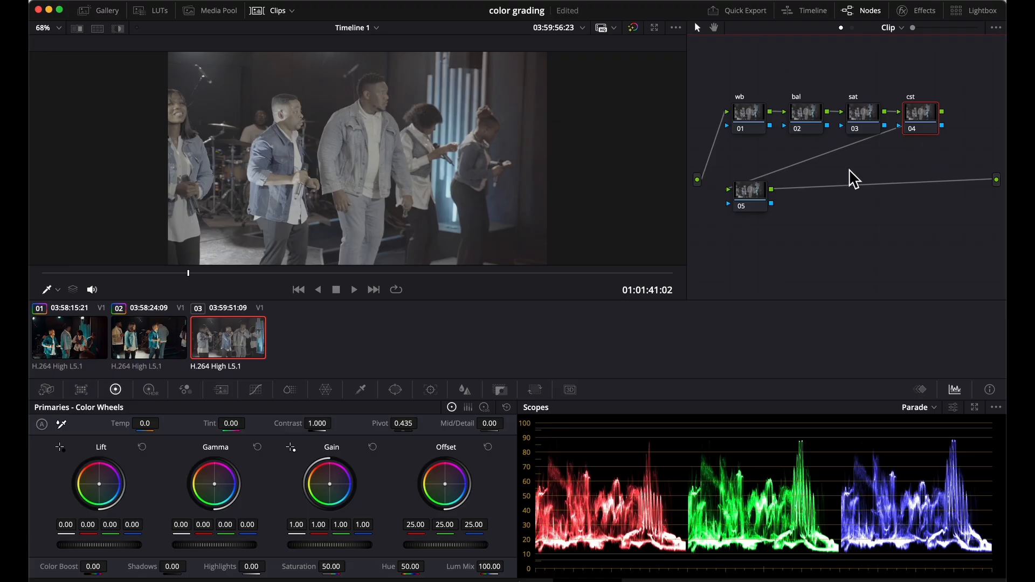
Step: Label node 05 "lut"
left_click(759, 194)
right_click(758, 191)
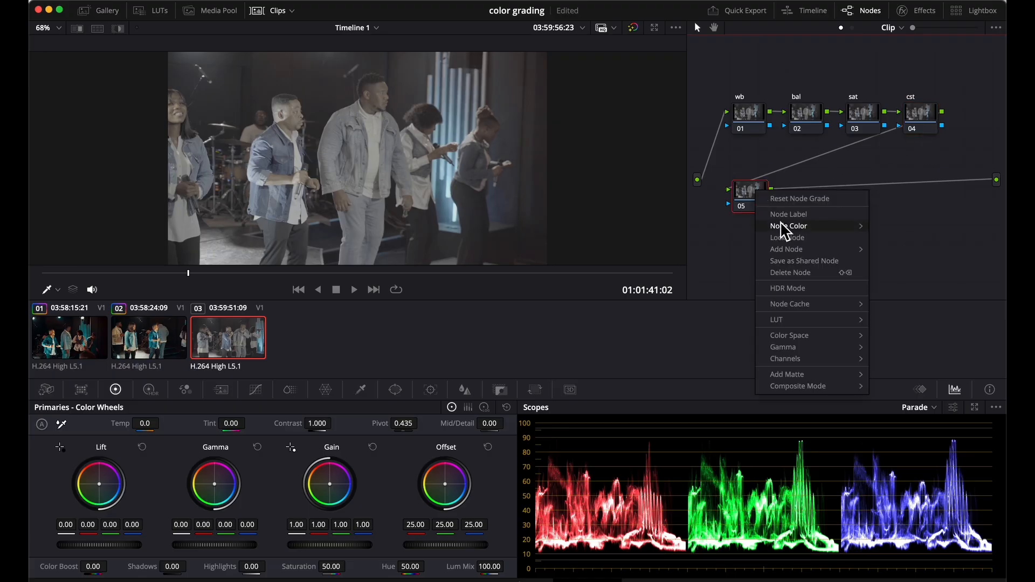
left_click(785, 214)
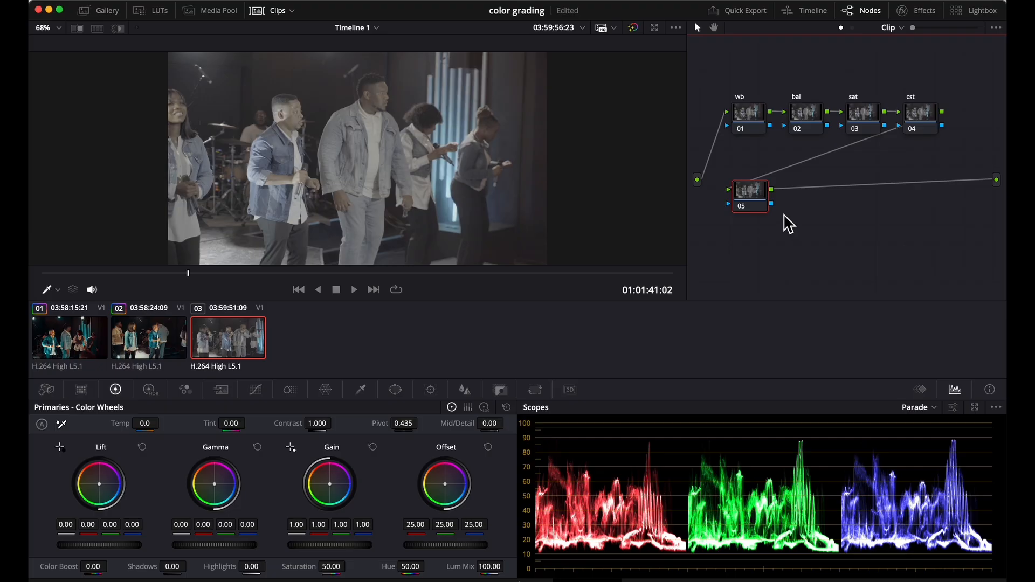
type("lut")
key("Return")
Step: White-balance the clip on the wb node by sampling the white shirt of the tall man in the middle
left_click(748, 197)
left_click(748, 129)
left_click(63, 428)
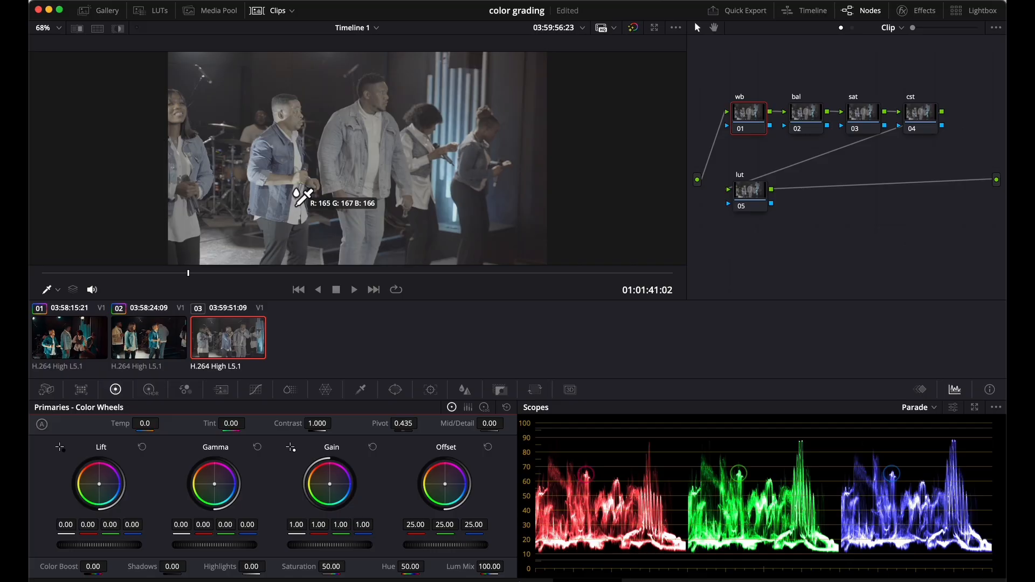
left_click(375, 160)
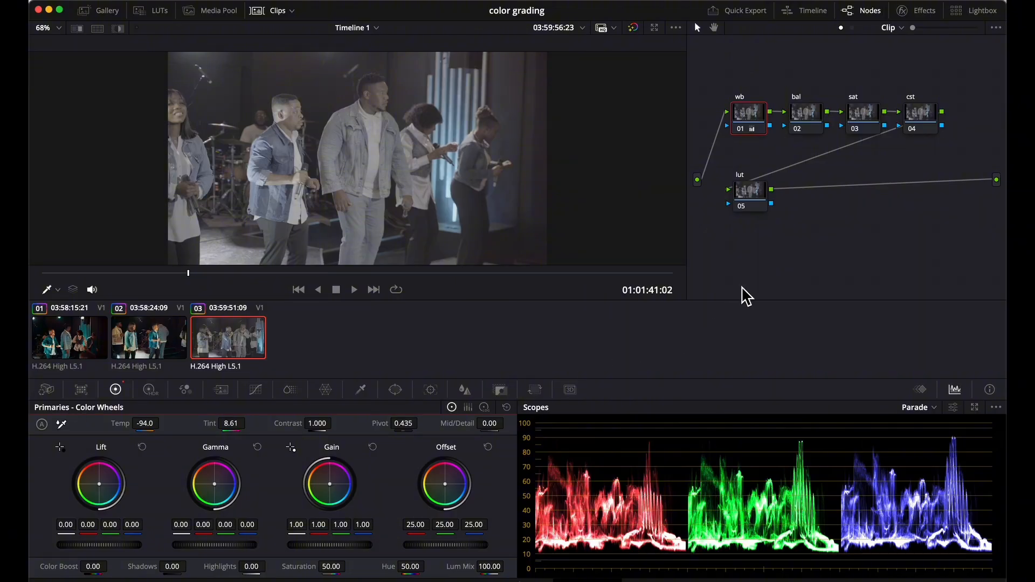
Step: Find the Color Space Transform effect in the effects library and apply it to the cst node
left_click(917, 112)
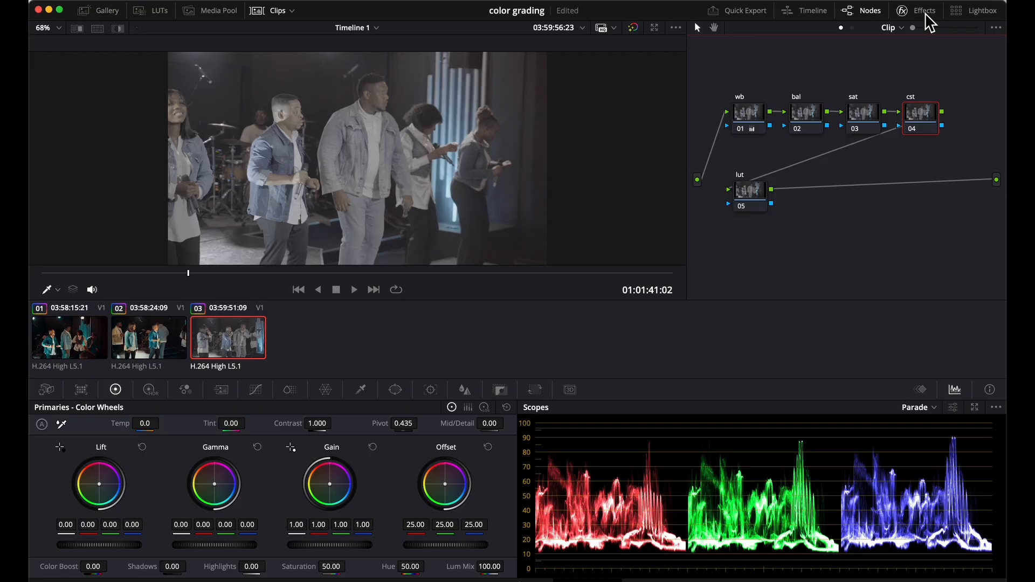
left_click(924, 11)
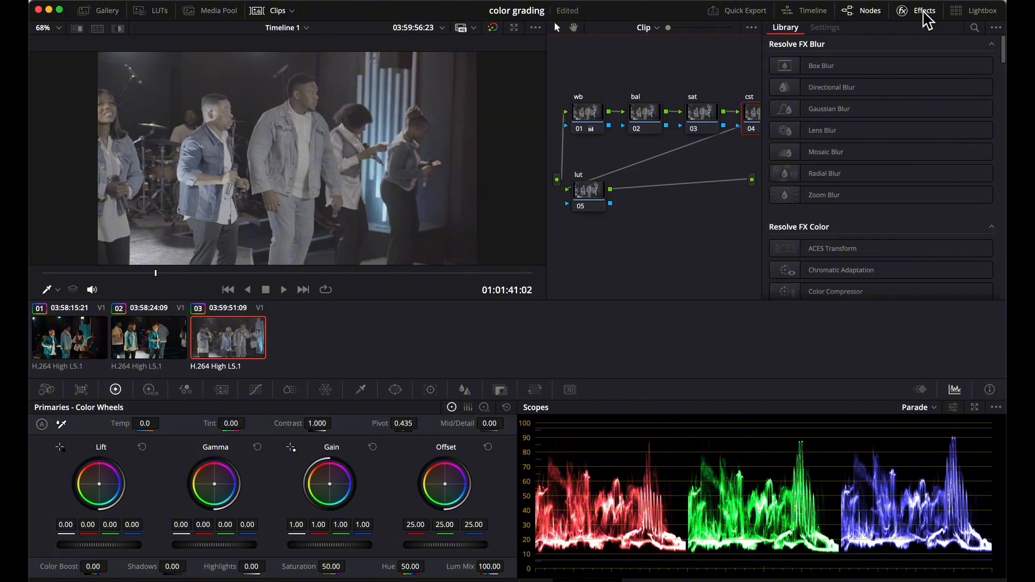
left_click(976, 26)
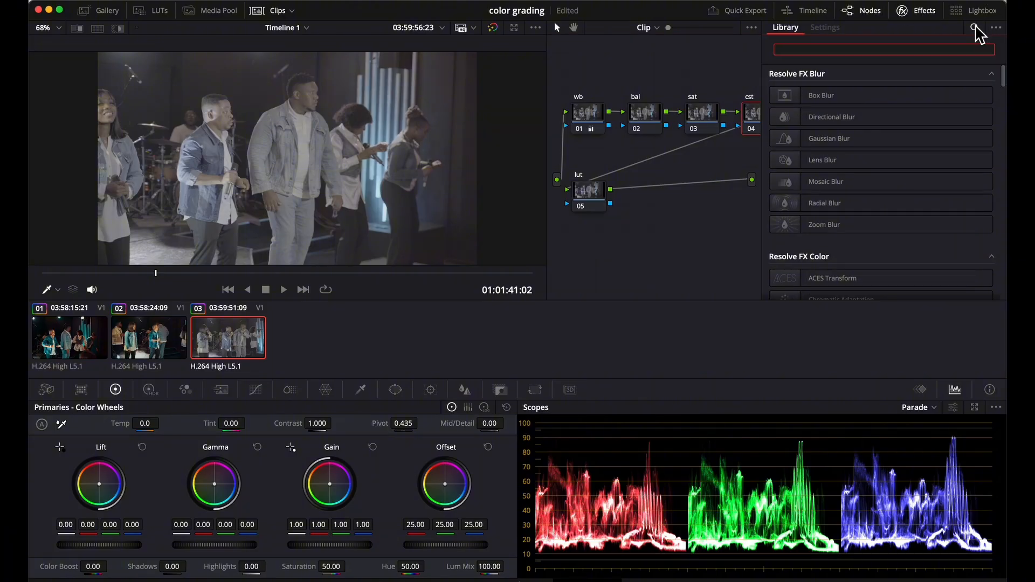
type("col")
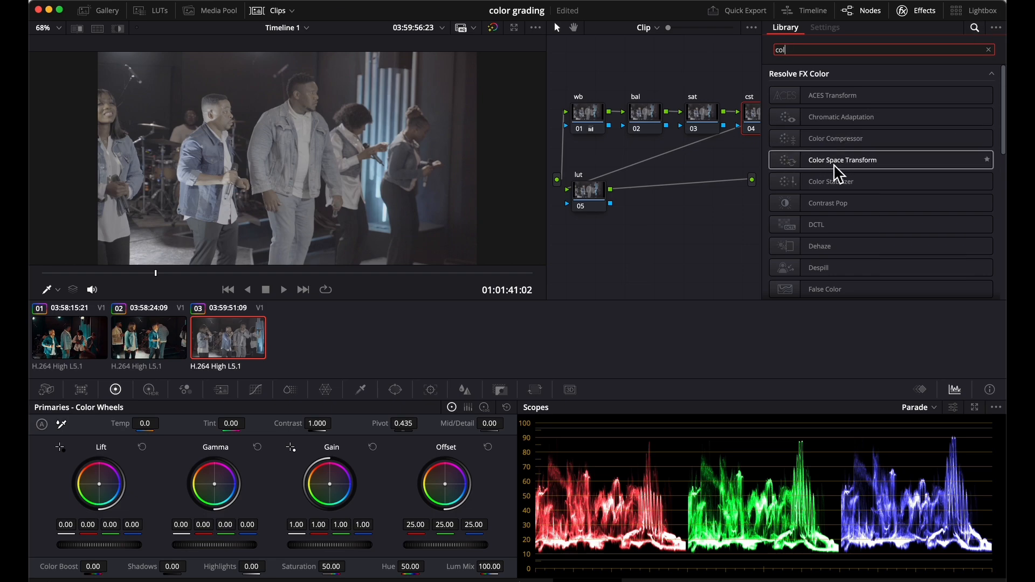
left_click_drag(829, 171, 750, 114)
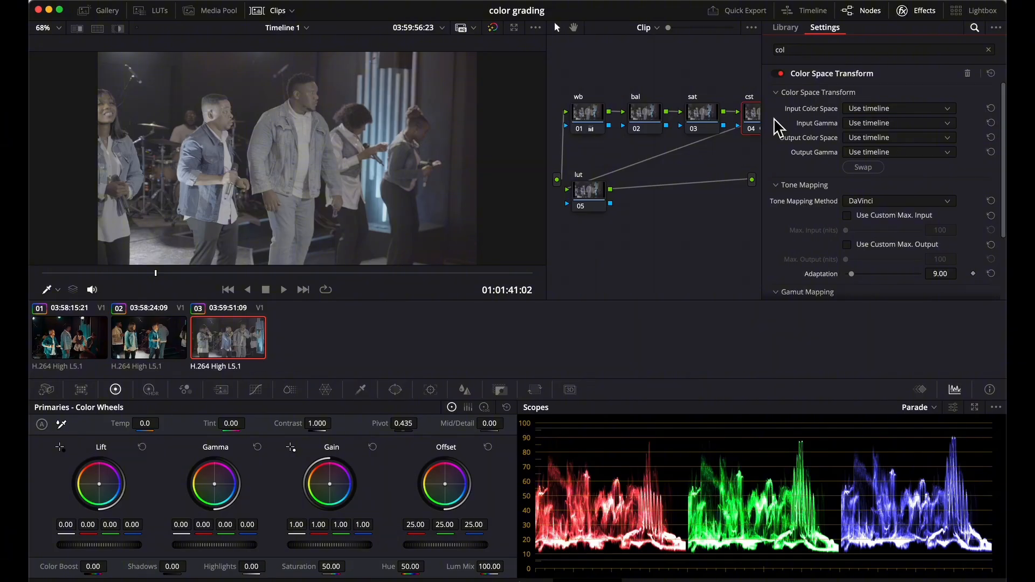
Step: Set the transform's input color space to Sony S-Gamut3.Cine and compare the image with the effect off and on
left_click(916, 111)
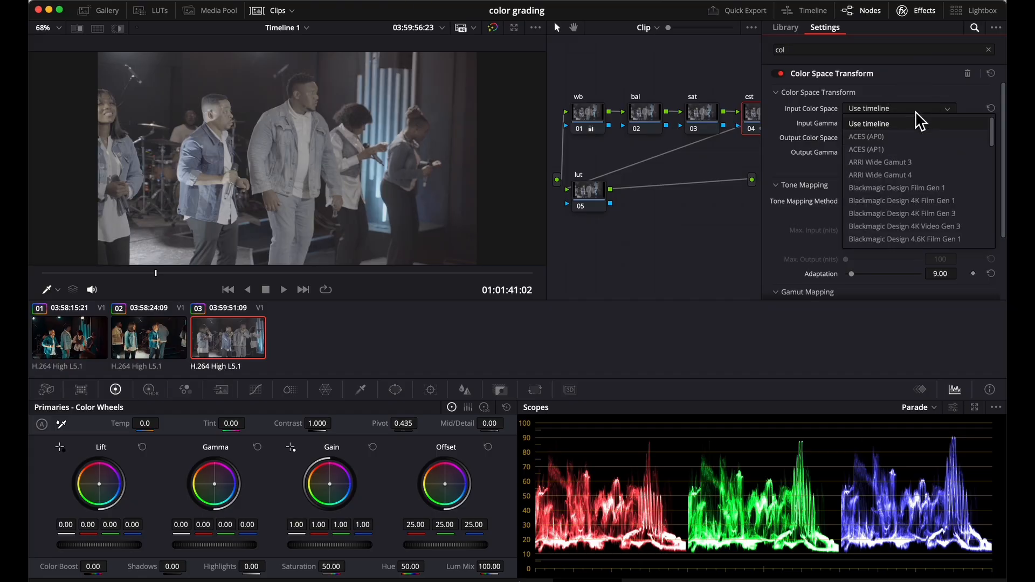
scroll(893, 221, "down", 5)
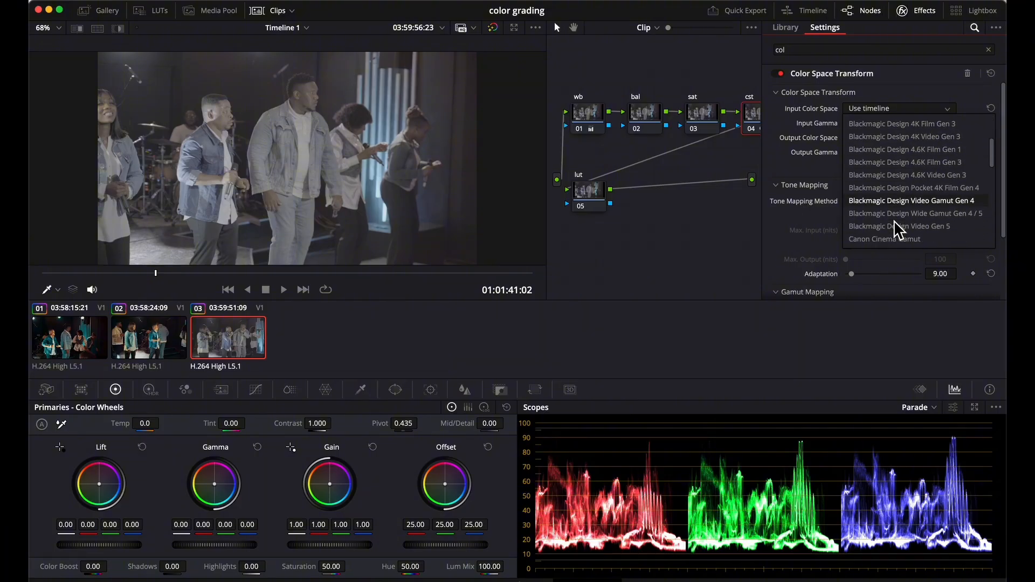
scroll(895, 221, "down", 10)
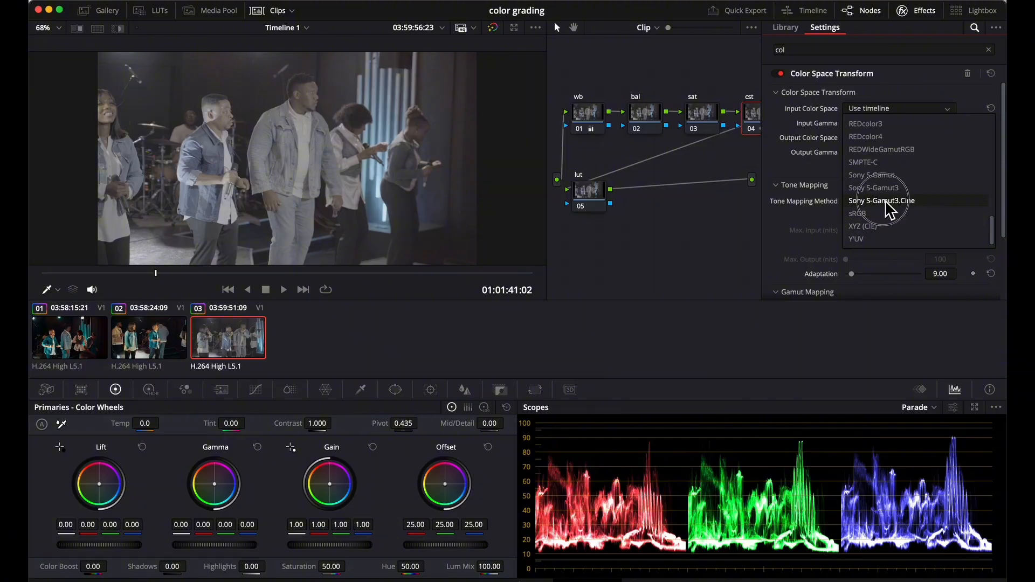
left_click(884, 200)
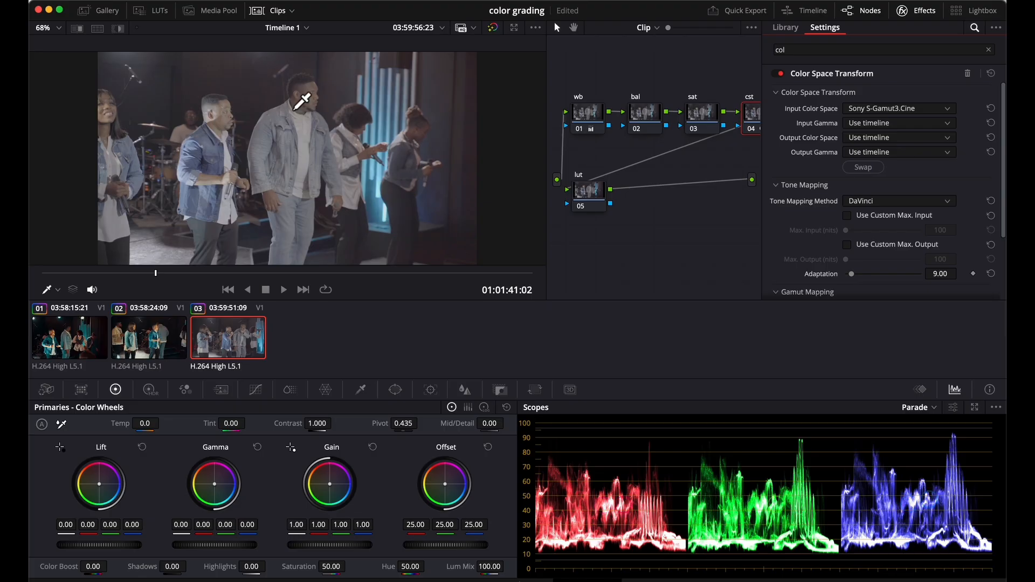
left_click(779, 74)
left_click(780, 74)
Step: Set the Color Space Transform's input gamma to Sony S-Log3
left_click(902, 126)
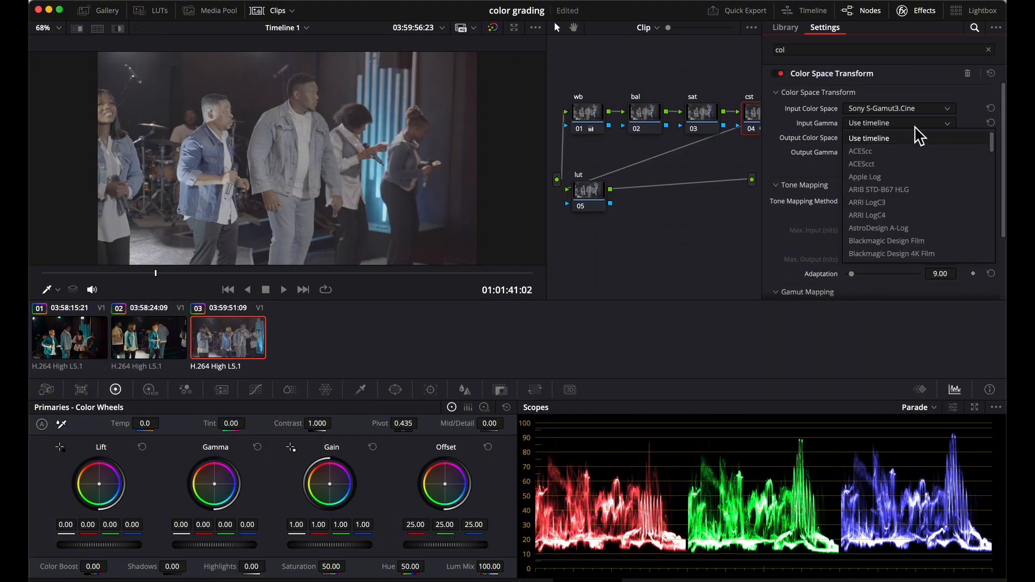
scroll(894, 212, "down", 10)
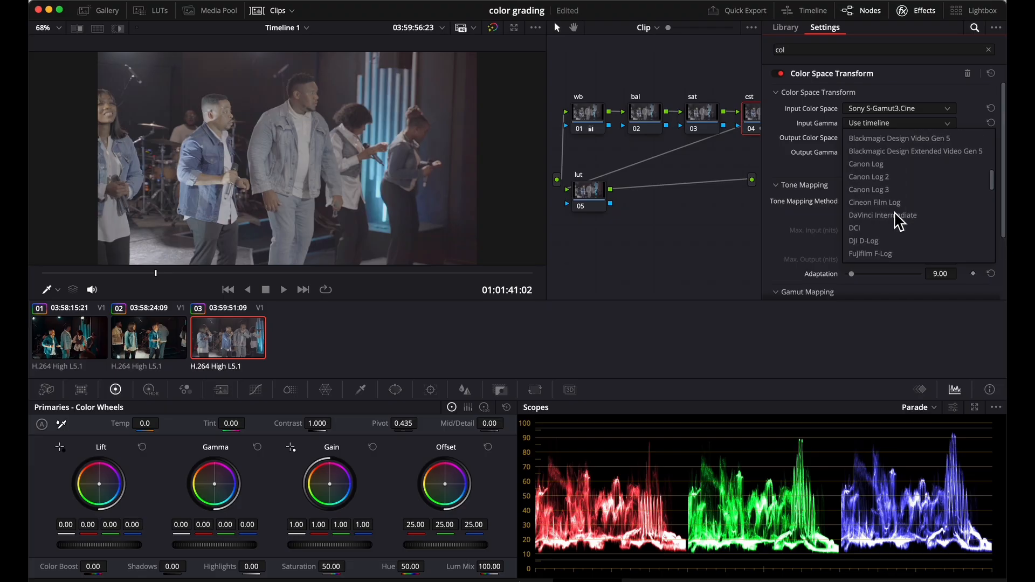
scroll(894, 213, "down", 8)
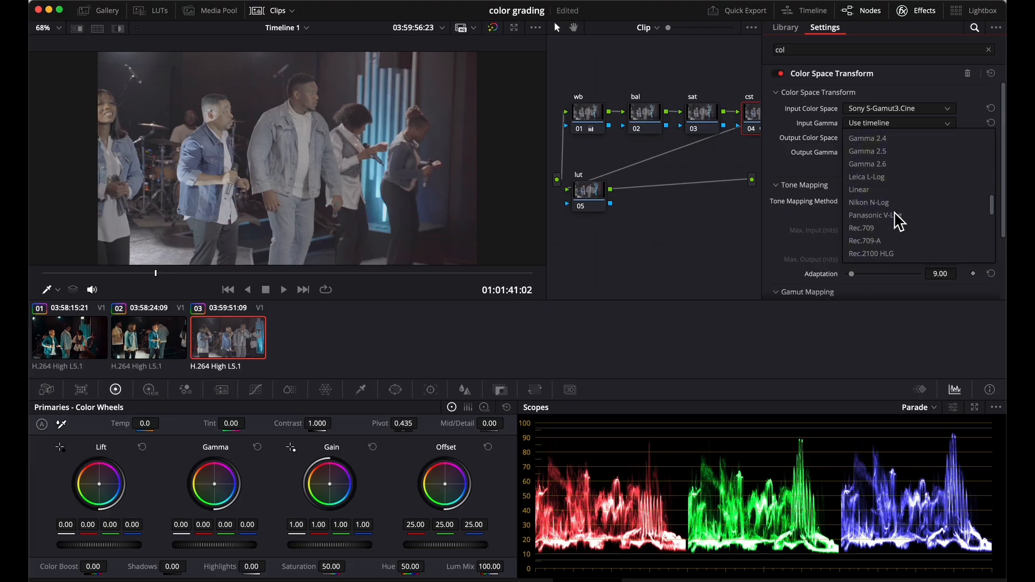
scroll(894, 211, "down", 5)
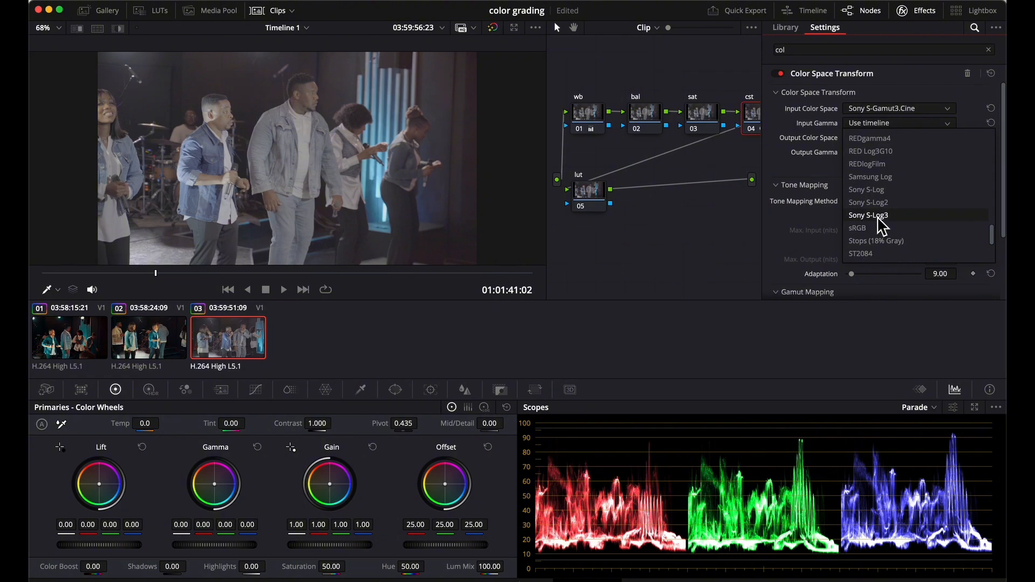
left_click(875, 215)
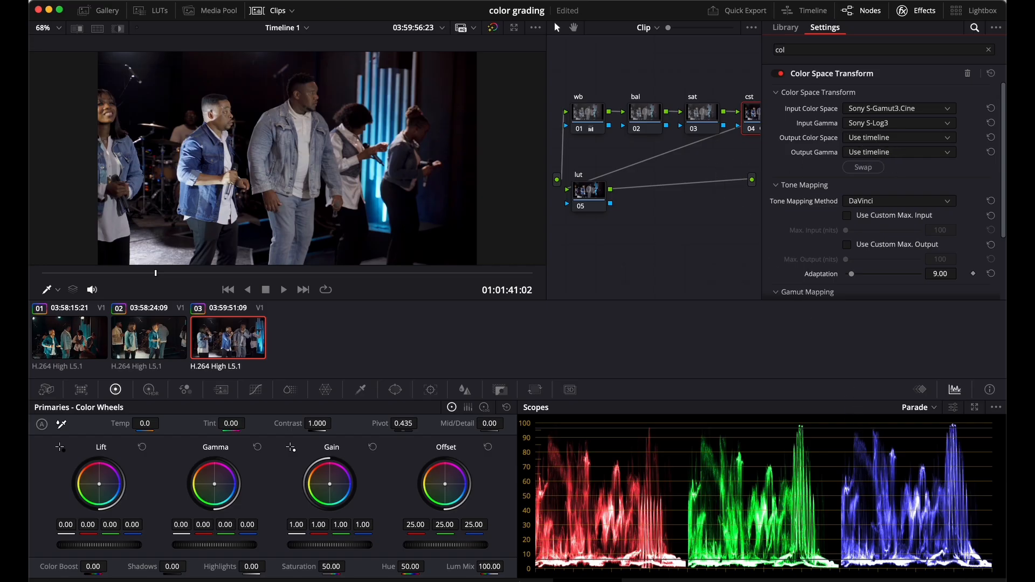
Step: Check the timeline and output color space in the project's color management settings, leaving them as they are
key("shift+9")
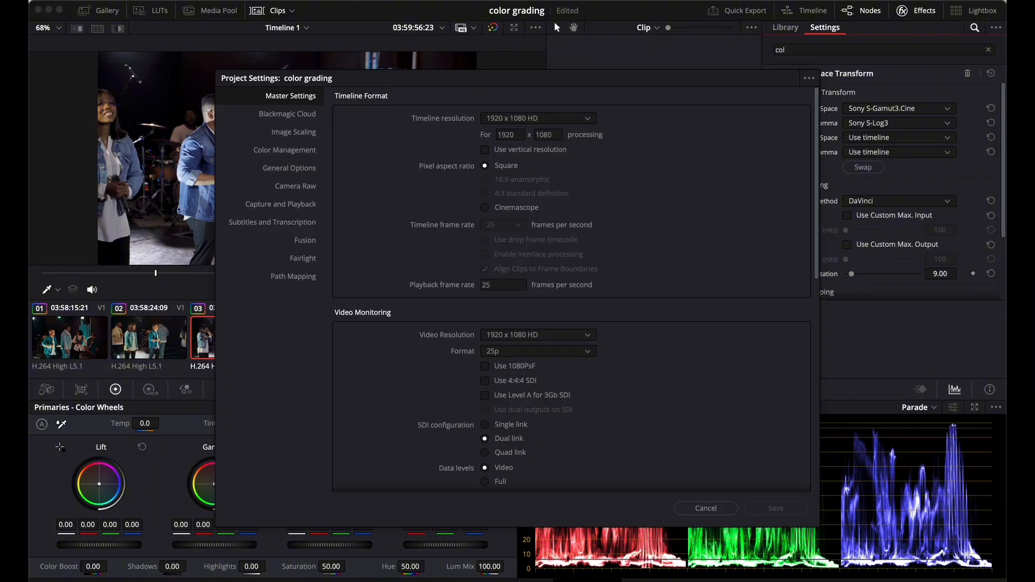
left_click(281, 151)
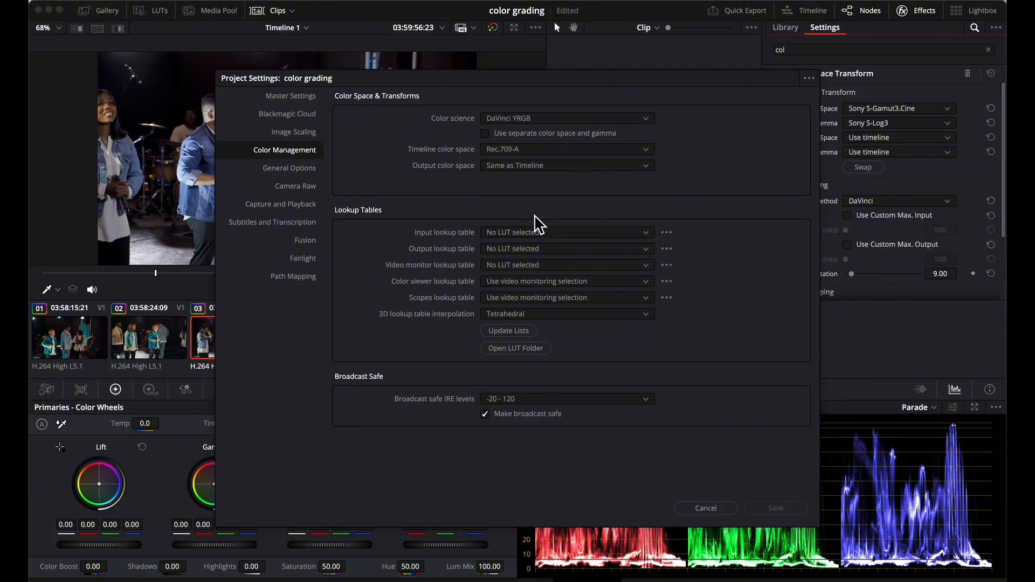
left_click(700, 507)
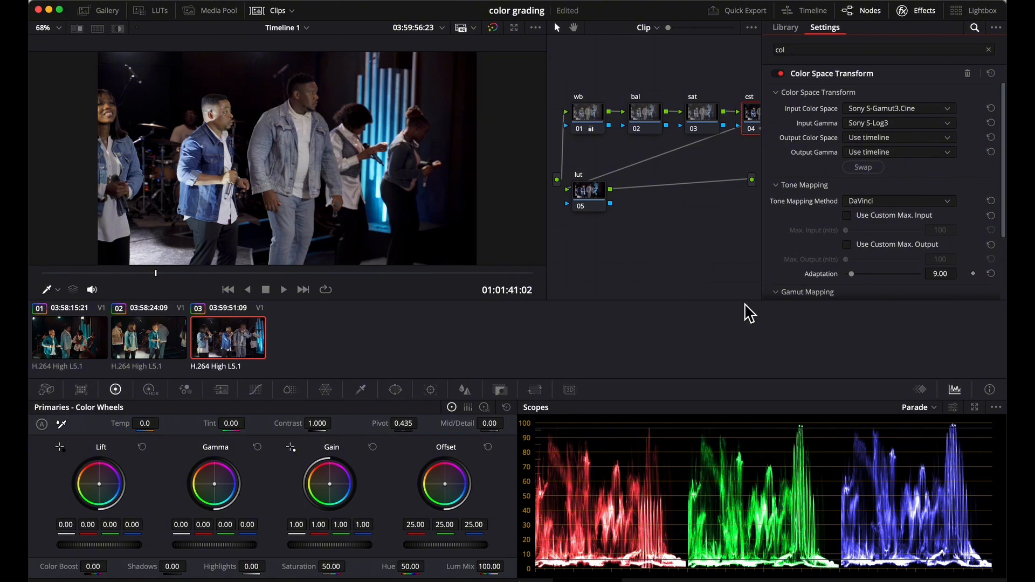
Step: Save the project and close the effects library to give the node graph more room
key("super+s")
left_click(921, 12)
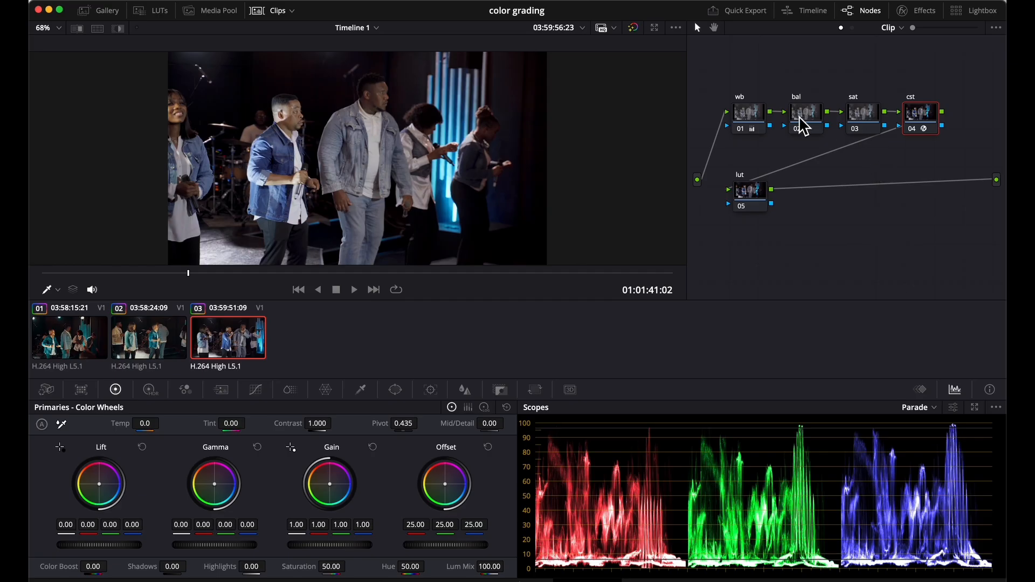
Step: On a frame further into the clip, raise the bal node's lift to 0.03 and its gamma to 0.01
left_click(809, 127)
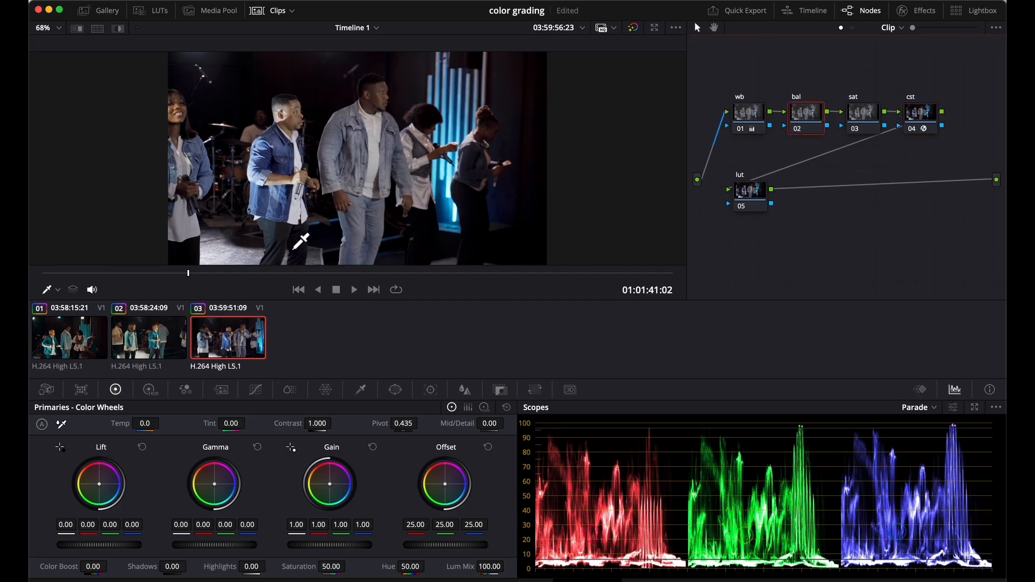
mouse_move(251, 274)
left_mouse_down()
mouse_move(300, 281)
mouse_move(228, 277)
mouse_move(254, 277)
left_mouse_up()
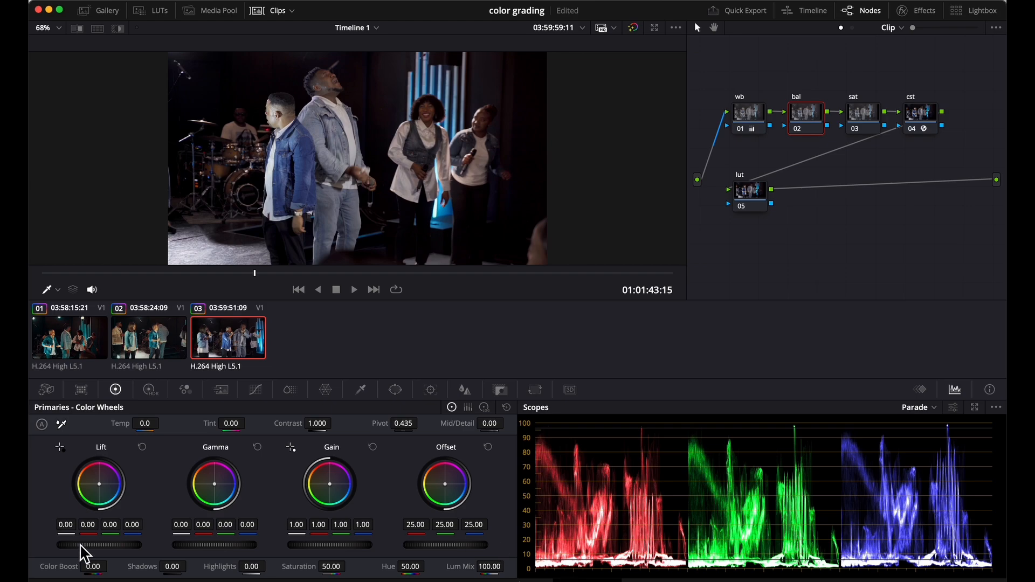
left_click_drag(84, 547, 145, 558)
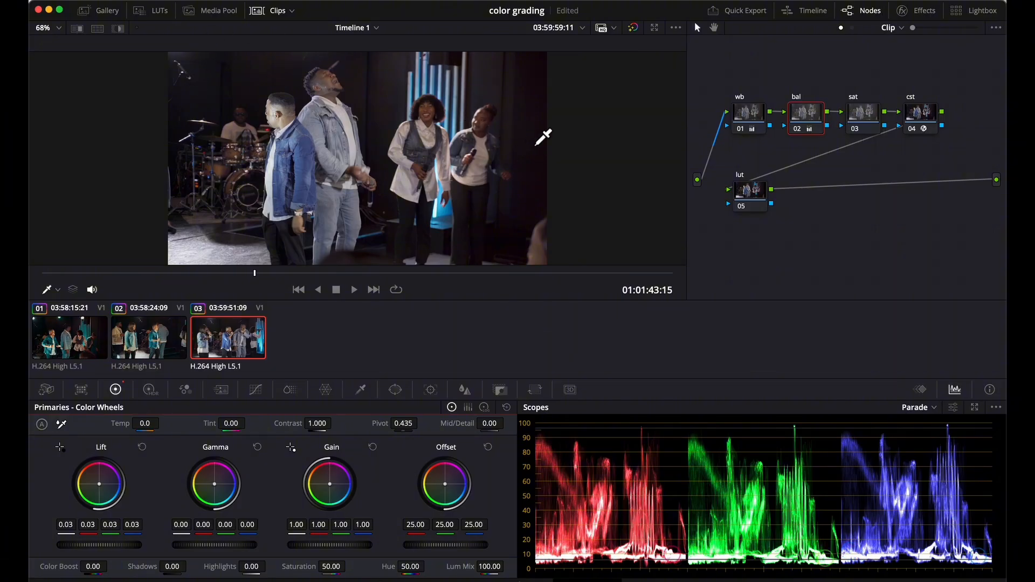
left_click(150, 391)
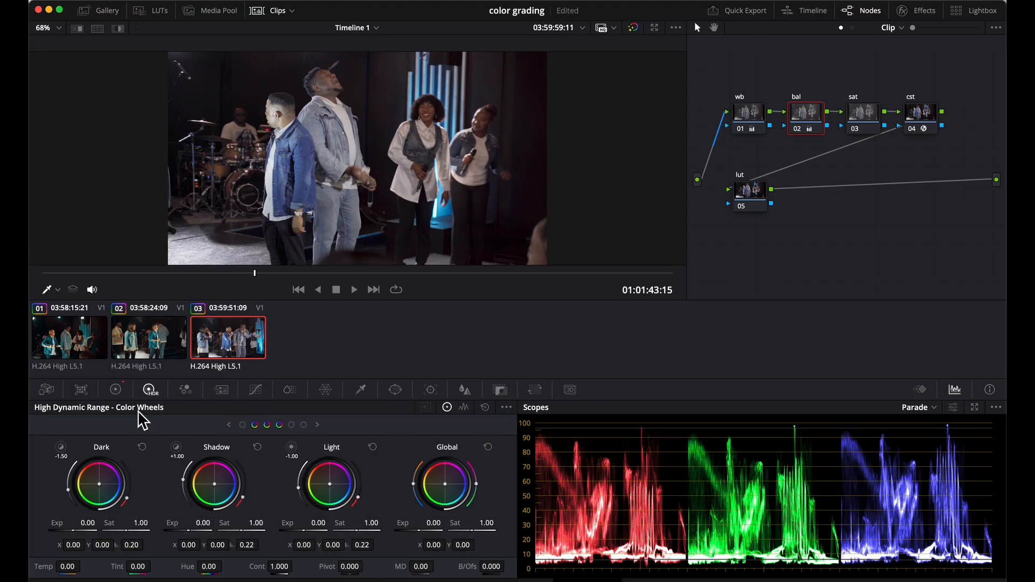
left_click(116, 390)
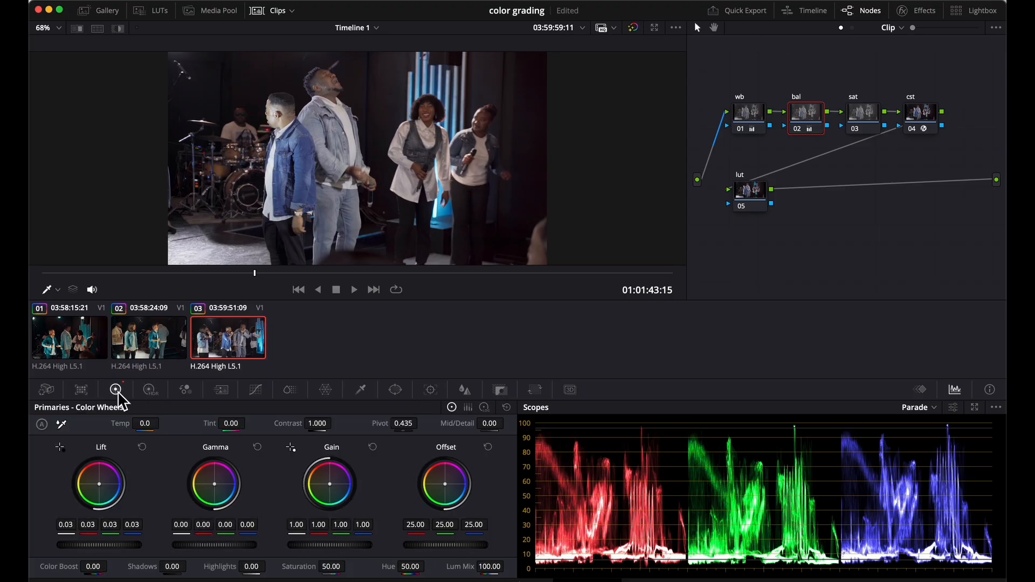
left_click(772, 268)
left_click_drag(215, 545, 232, 546)
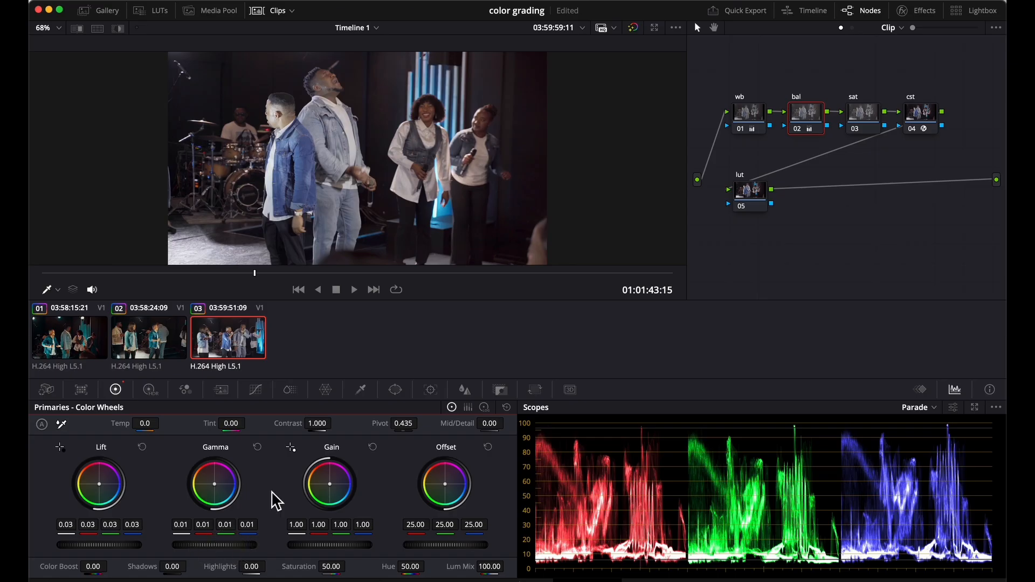
Step: Raise the sat node's saturation to 57.60 and compare an earlier frame with all grades bypassed and enabled
left_click(865, 121)
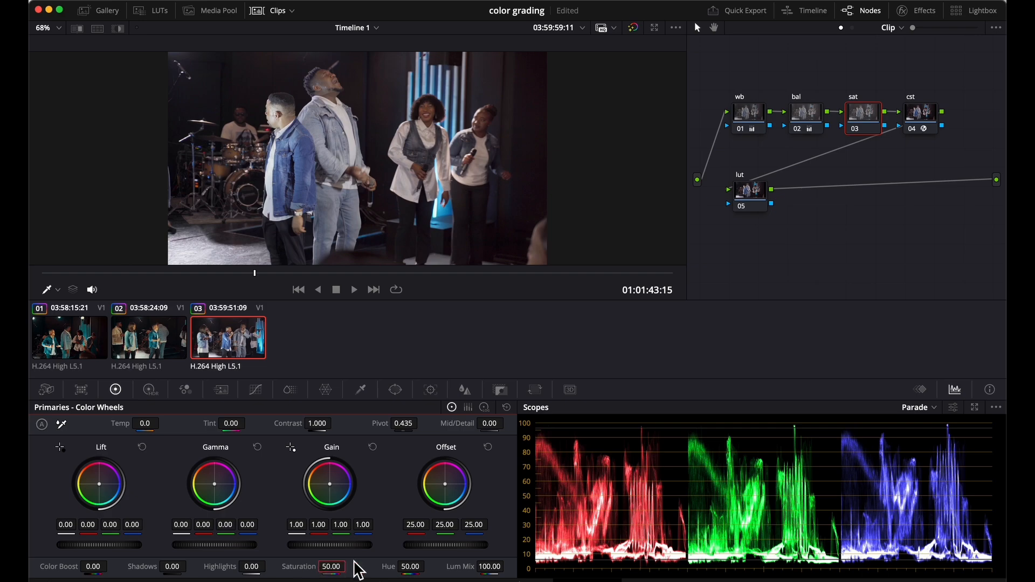
left_click_drag(330, 567, 345, 566)
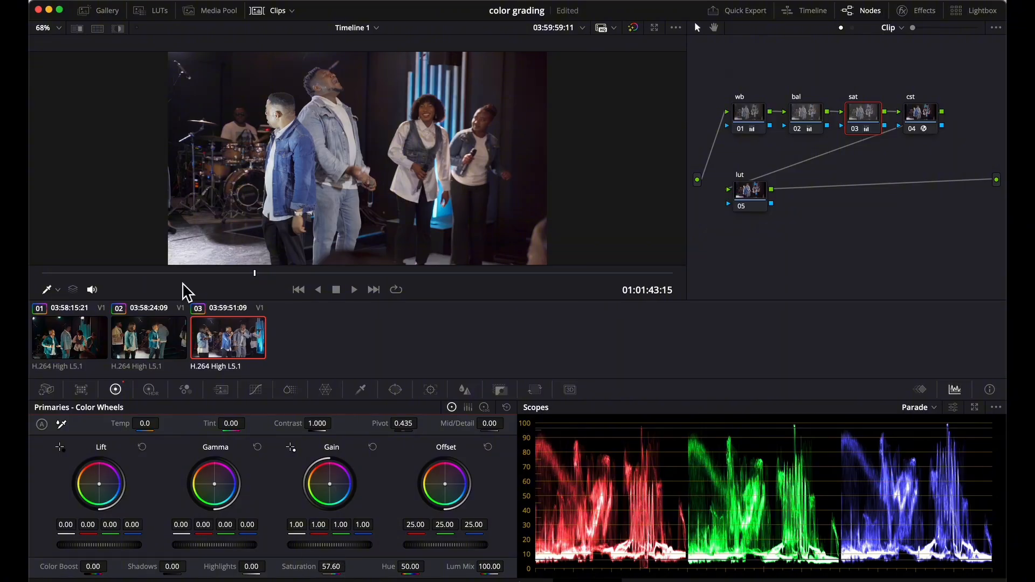
left_click_drag(235, 276, 183, 274)
left_click(634, 28)
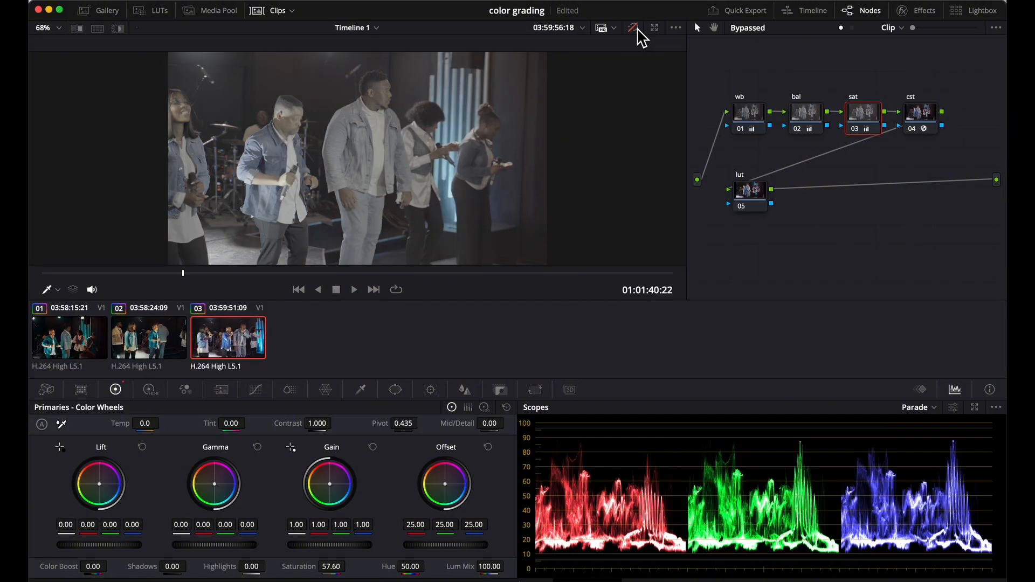
left_click(635, 29)
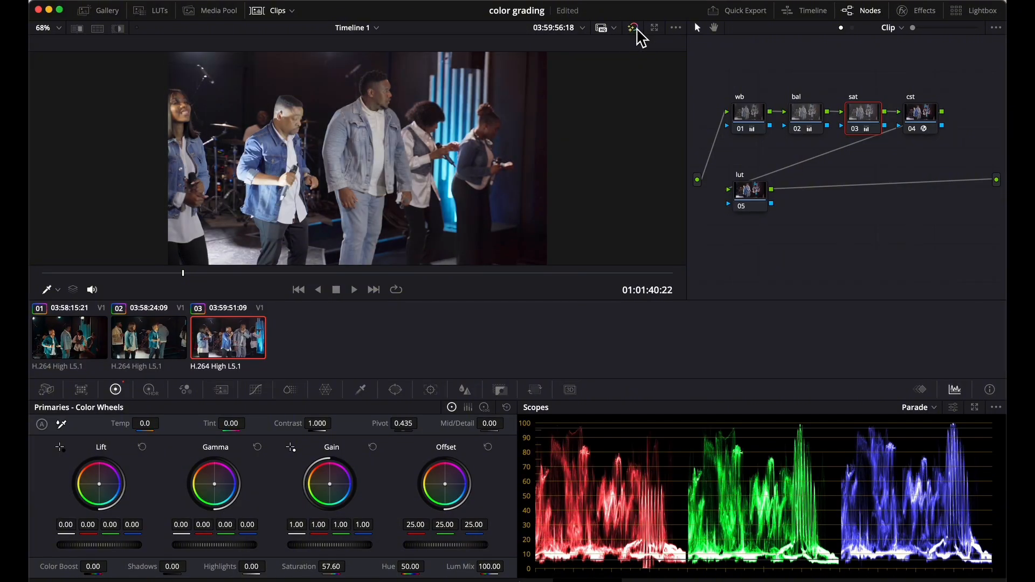
Step: Preview looks from the free LUT pack and apply the 3. Teal and Orange LUT to the lut node
left_click(757, 202)
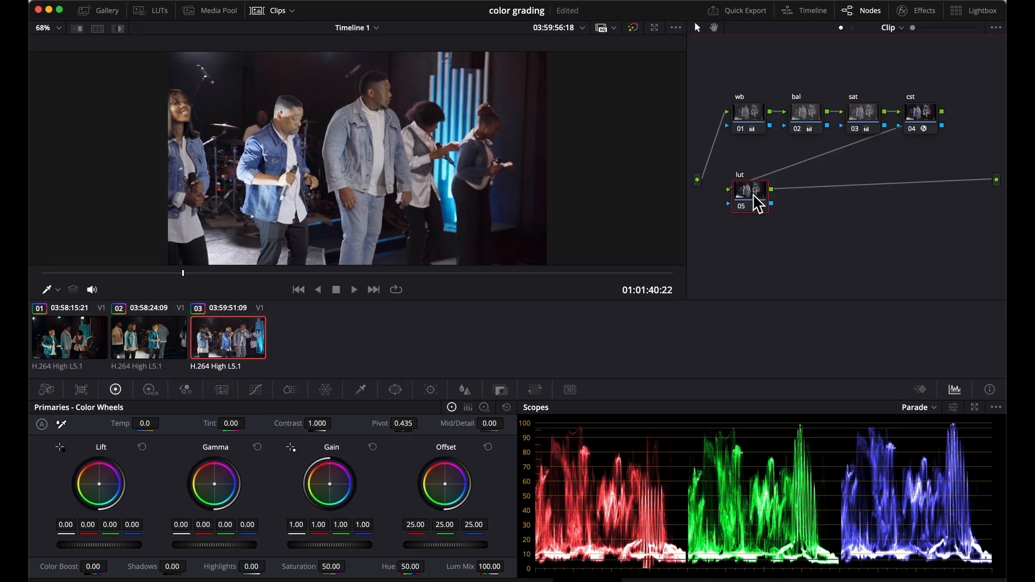
left_click(160, 11)
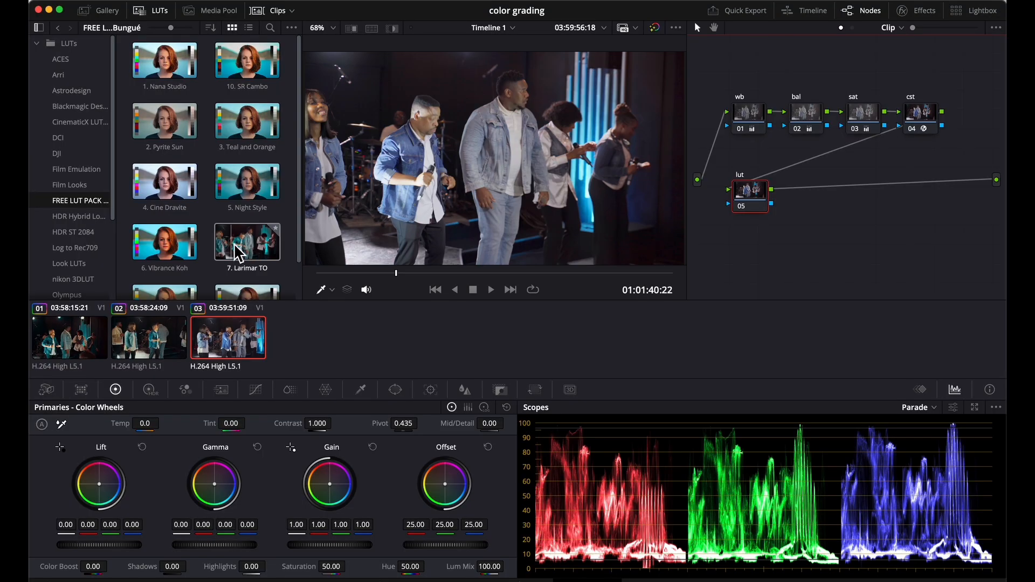
scroll(247, 243, "down", 2)
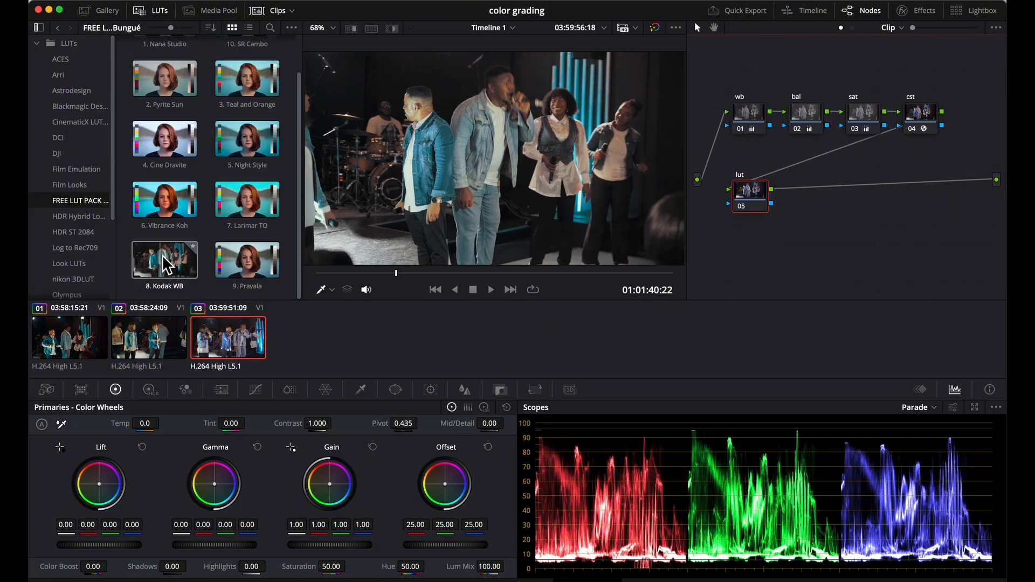
scroll(213, 143, "up", 1)
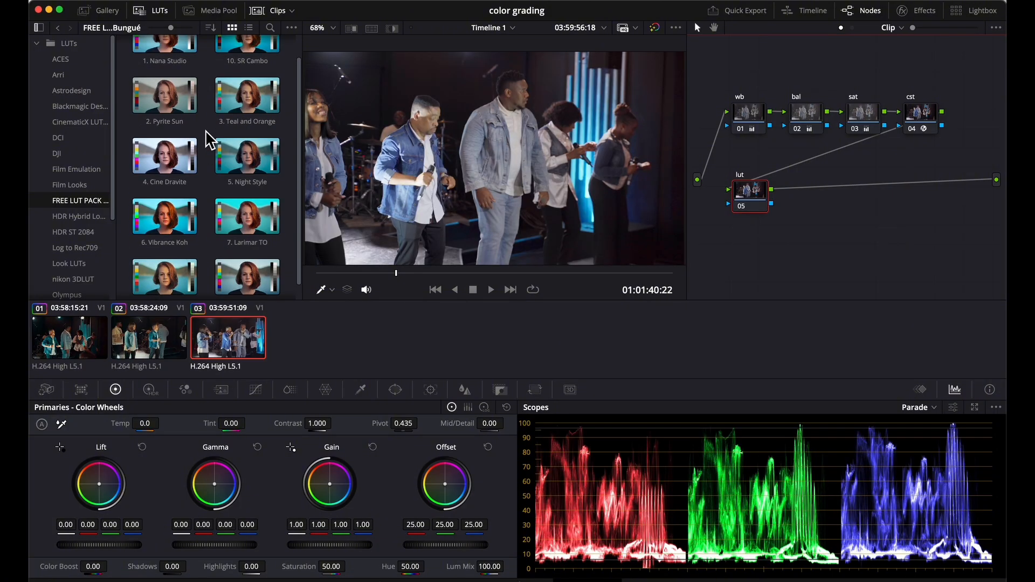
double_click(243, 105)
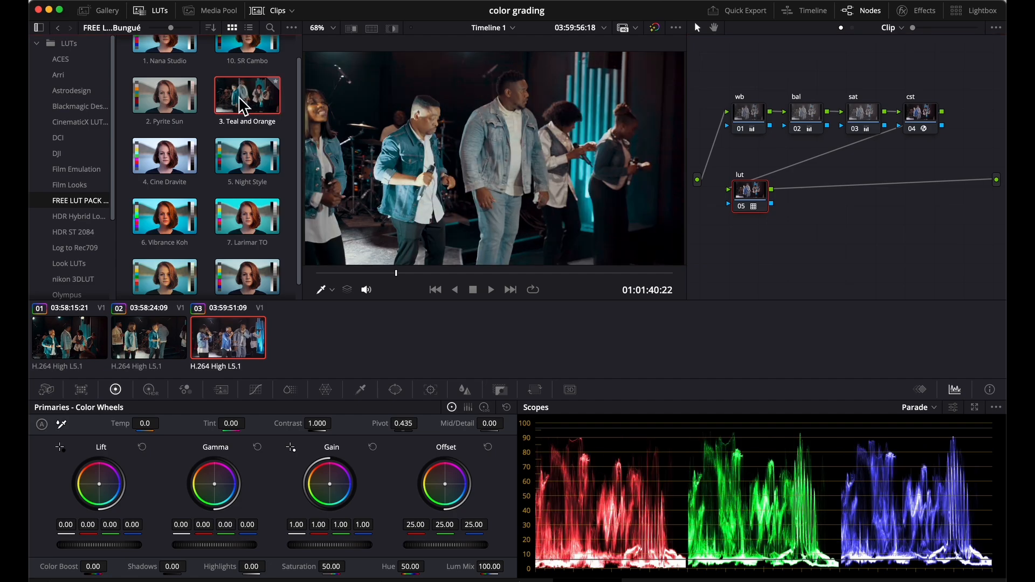
Step: Play back the graded clip and compare the image with all grades bypassed and enabled
left_click(360, 274)
key("space")
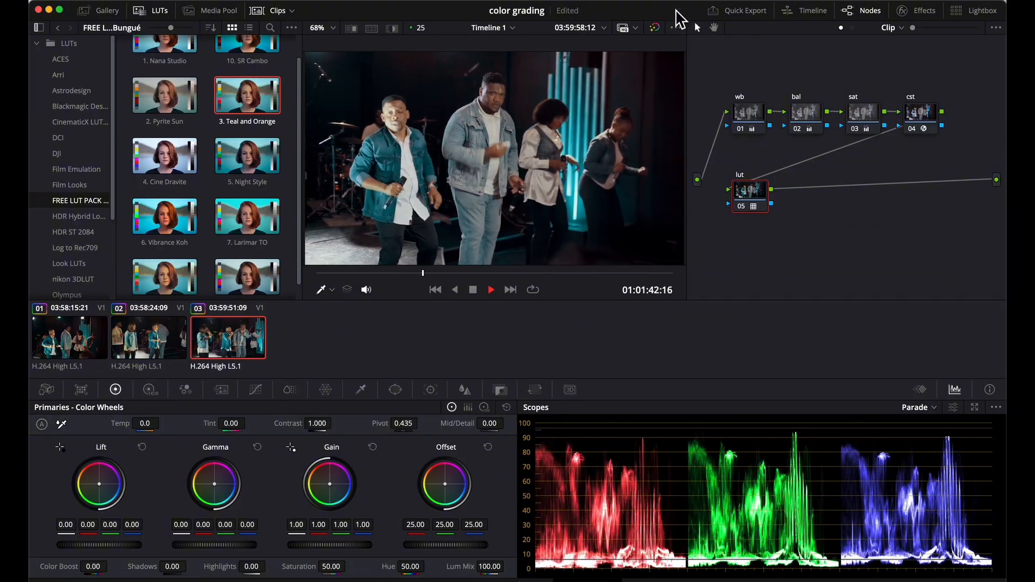
key("space")
left_click(655, 28)
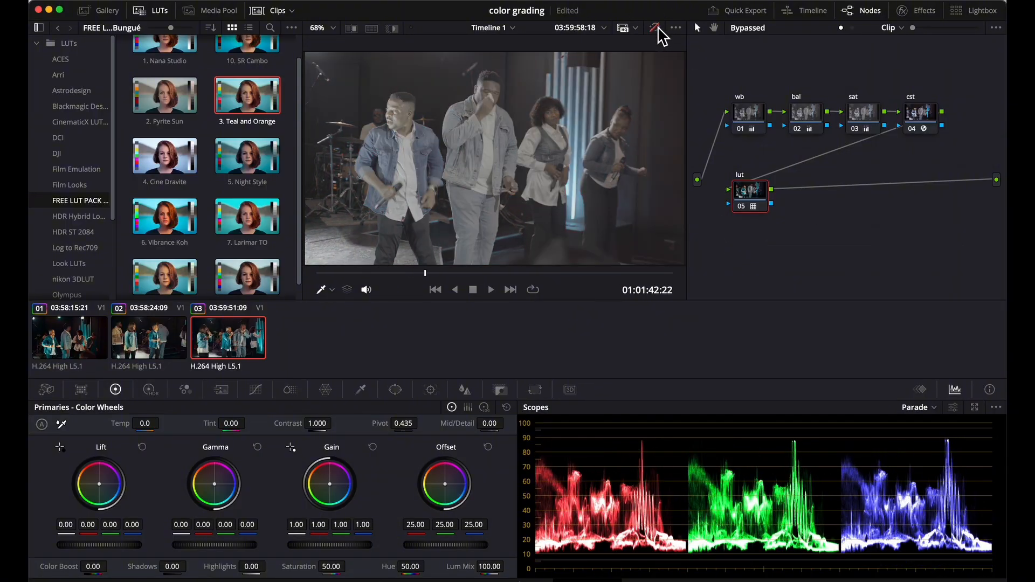
left_click(655, 27)
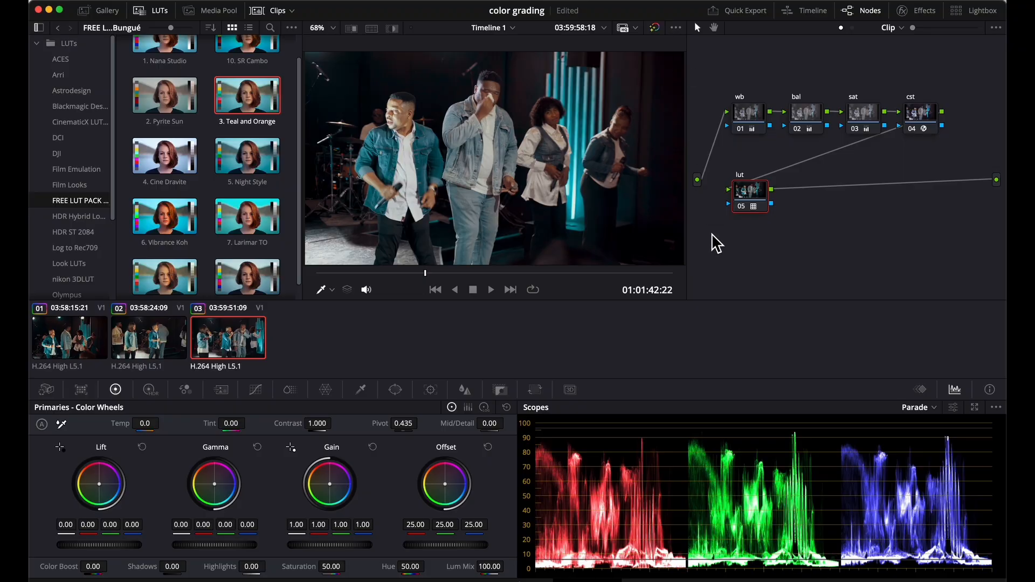
key("space")
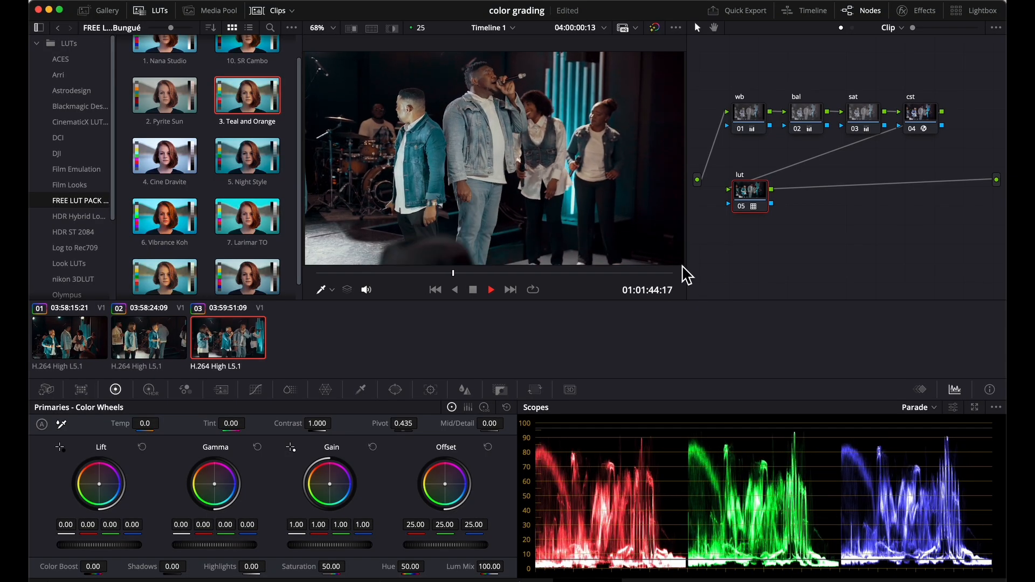
key("space")
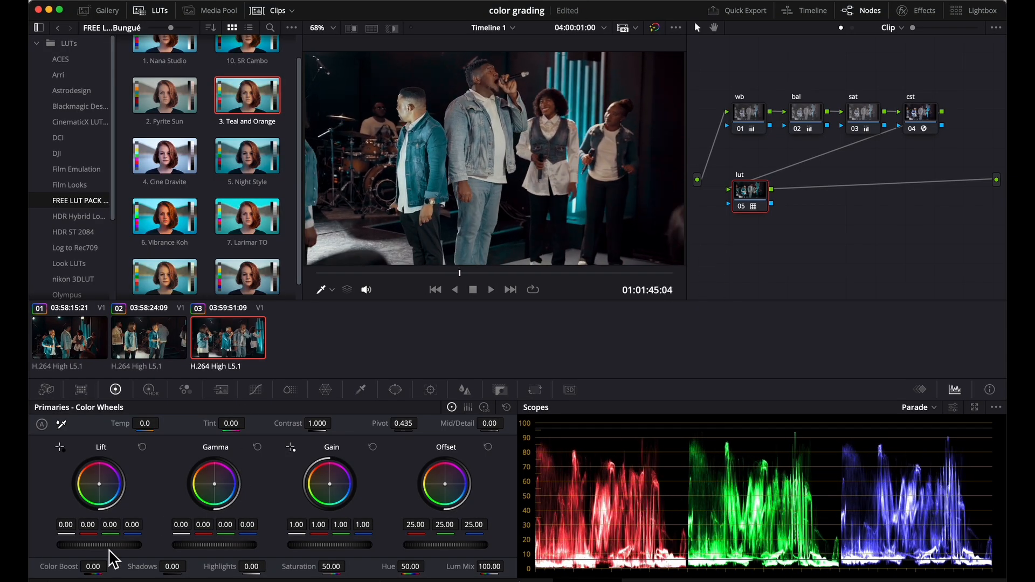
Step: Lower the bal node's lift to 0.02 and briefly play back the clip to check the shadows
left_click(807, 118)
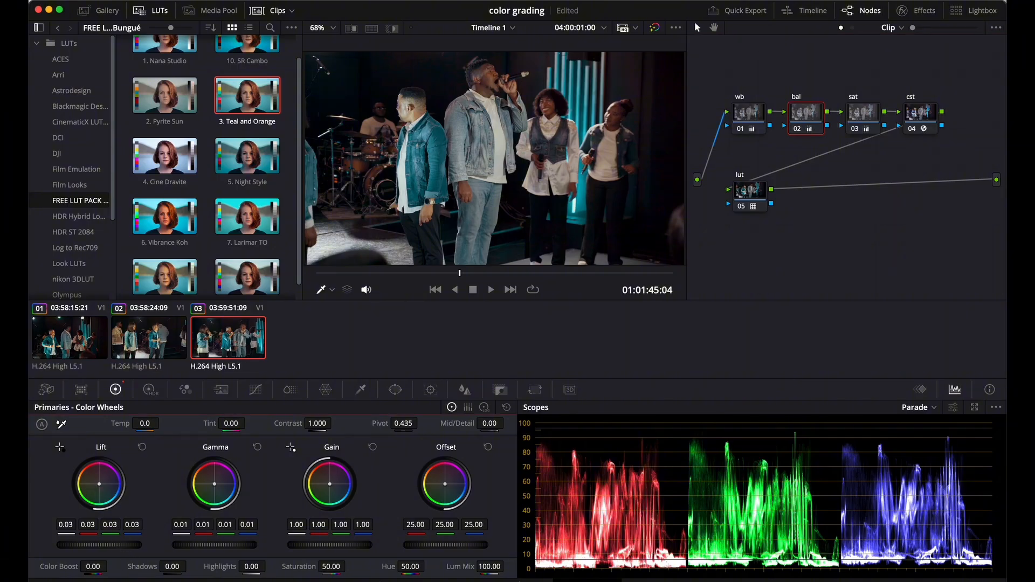
left_click_drag(101, 544, 87, 542)
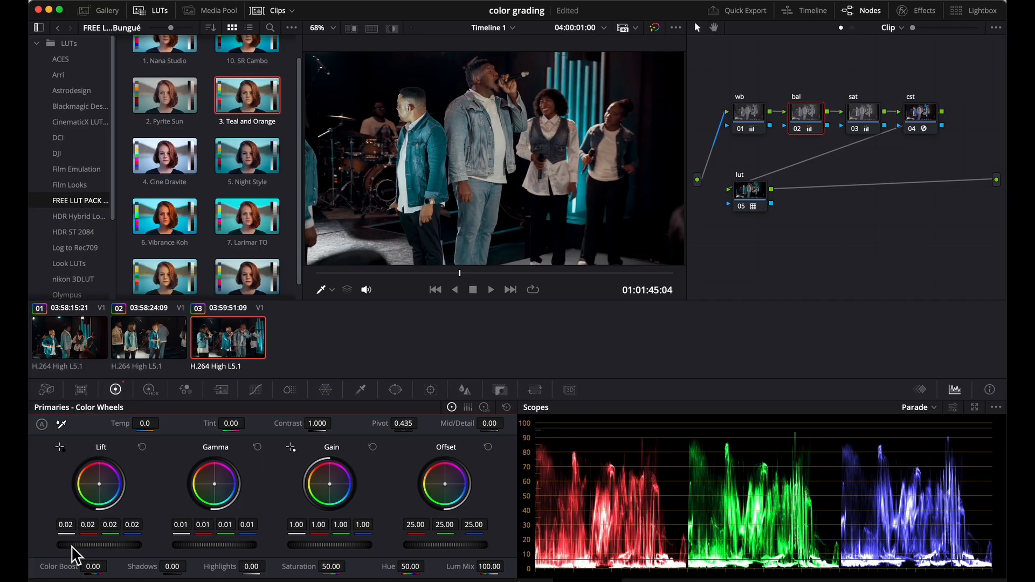
key("space")
key("space")
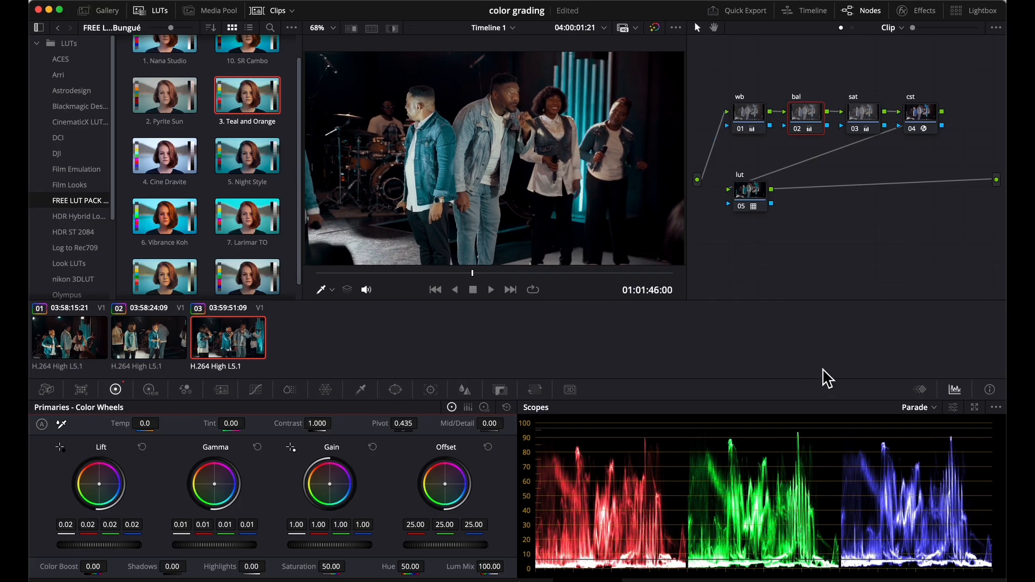
Step: Switch the scopes to the vectorscope, preview the bal node's skin range in ColorSlice, and set the Skin saturation to 1.04
left_click(934, 408)
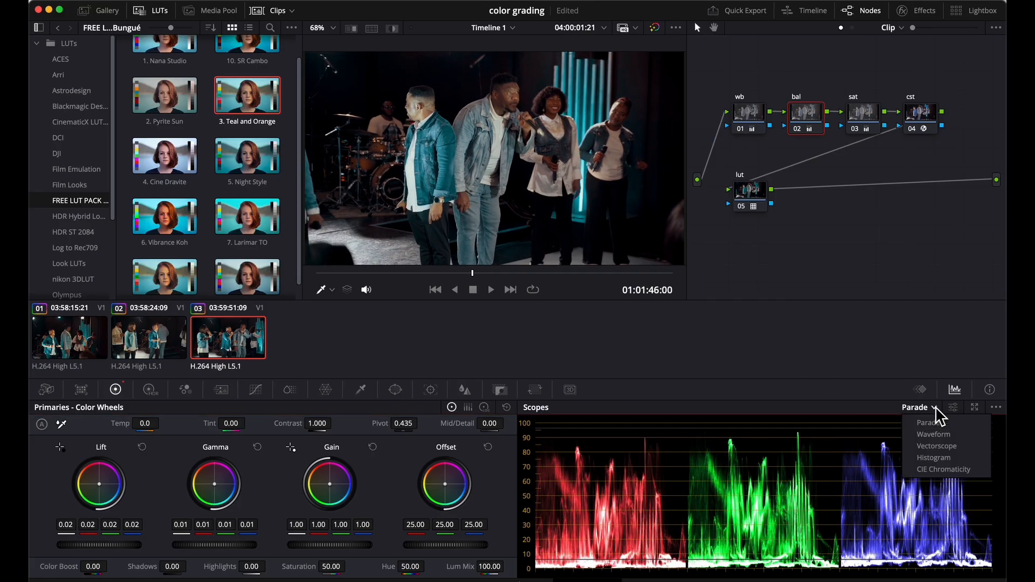
left_click(936, 449)
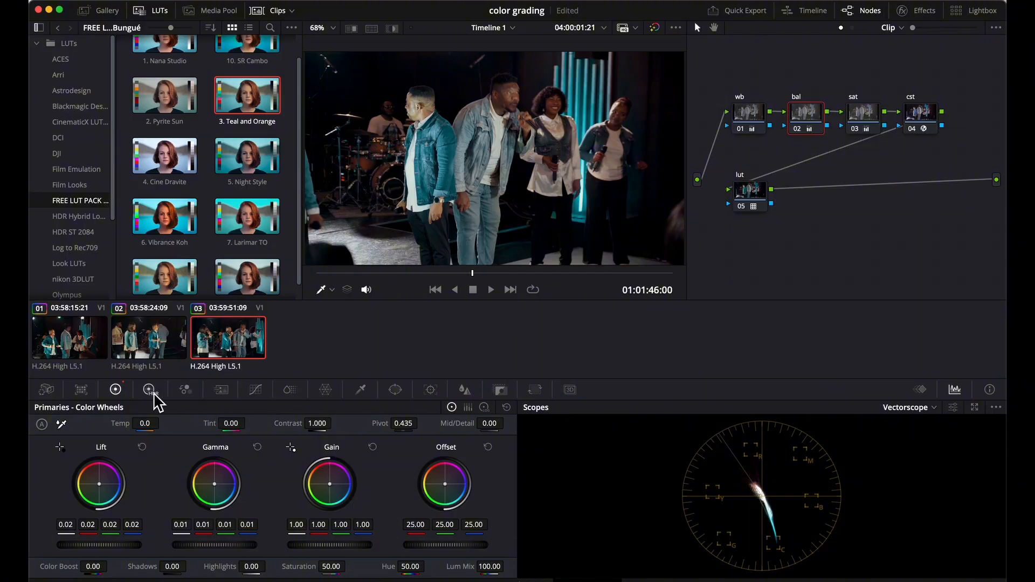
left_click(290, 390)
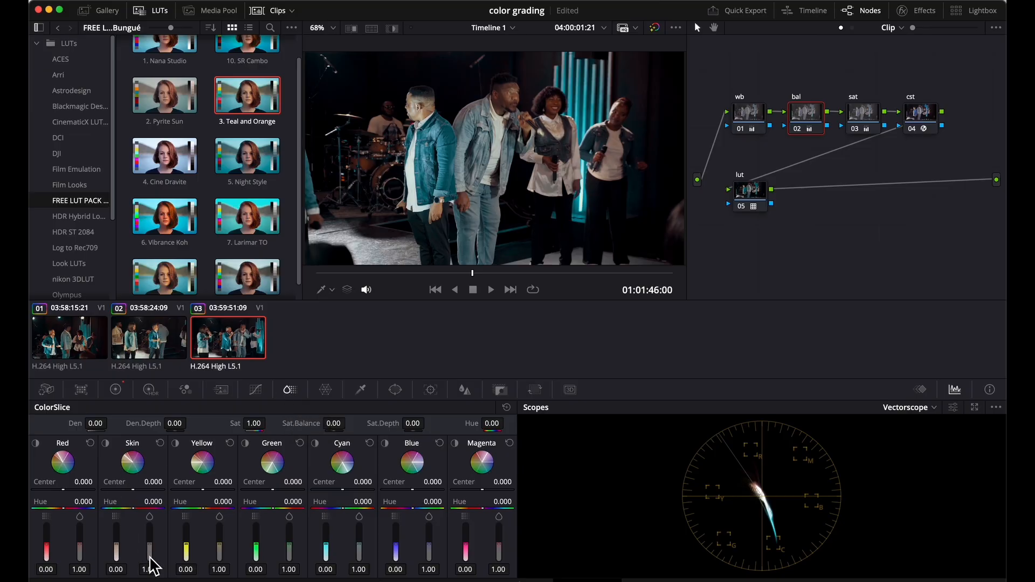
mouse_move(152, 547)
left_mouse_down()
mouse_move(150, 516)
mouse_move(150, 545)
left_mouse_up()
left_click(160, 443)
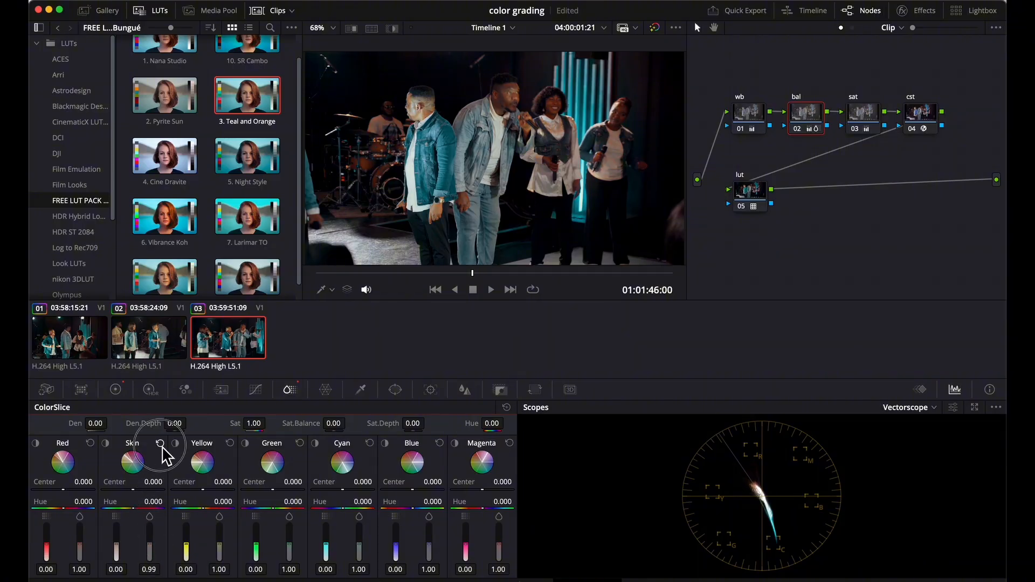
left_click(106, 443)
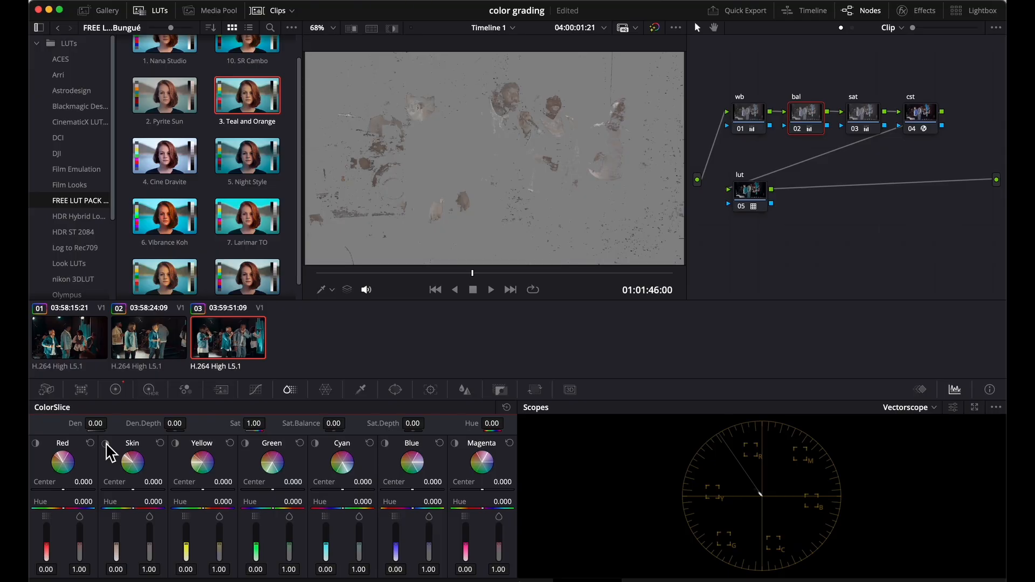
left_click(106, 443)
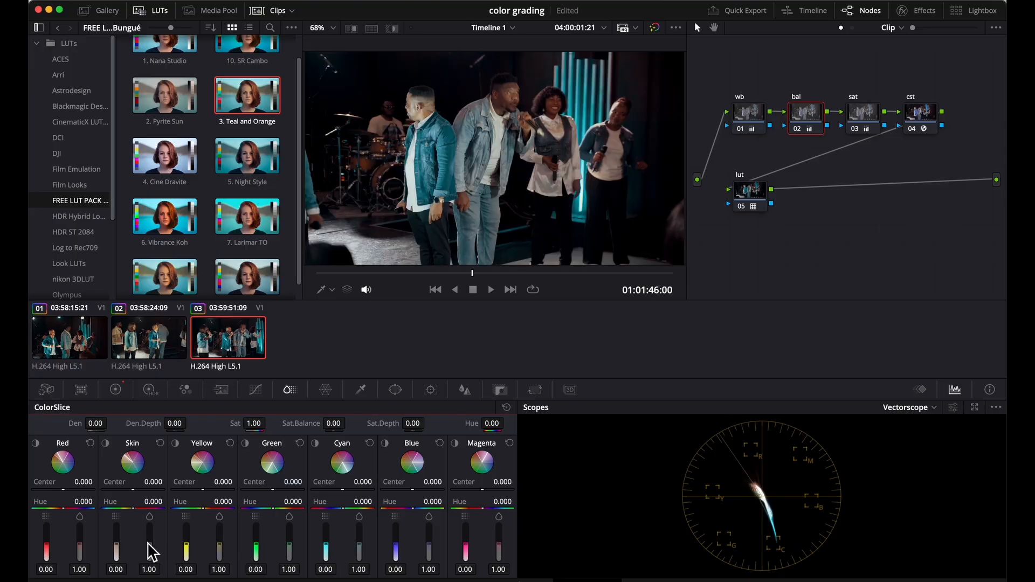
left_click_drag(150, 551, 149, 548)
left_click(753, 119)
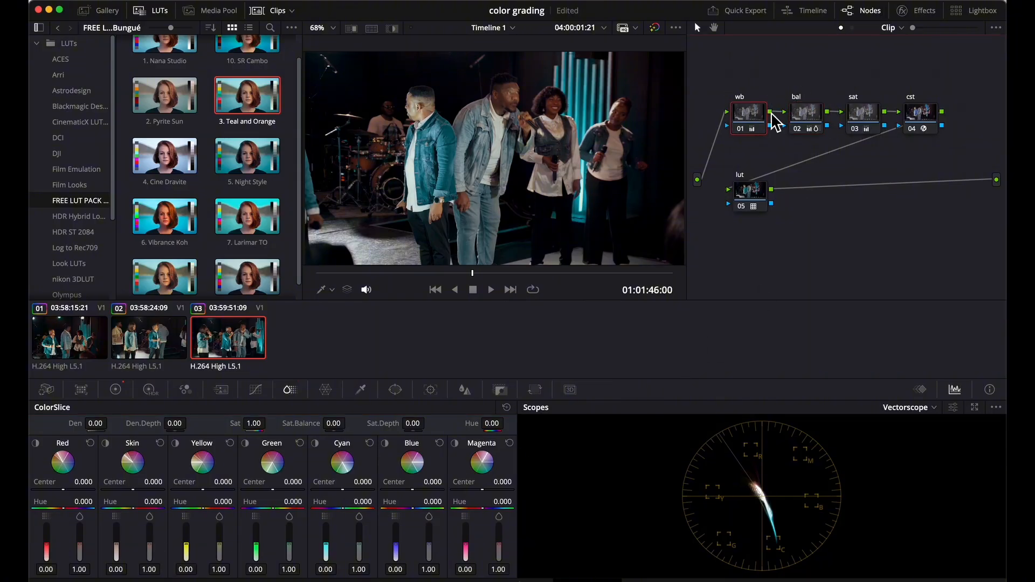
left_click(813, 121)
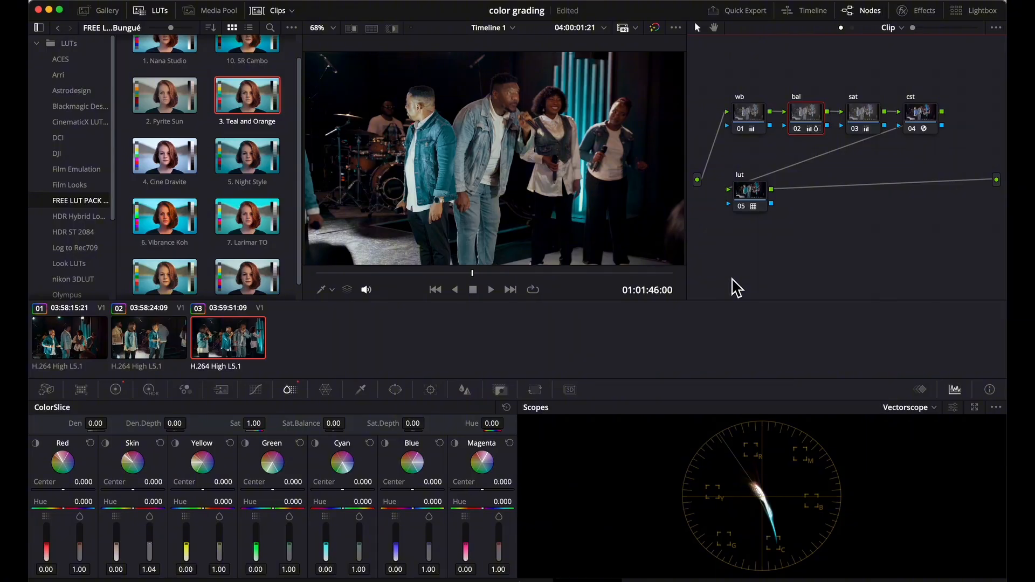
Step: Compare the finished grade with the bypassed original and play the rest of the clip
left_click(655, 28)
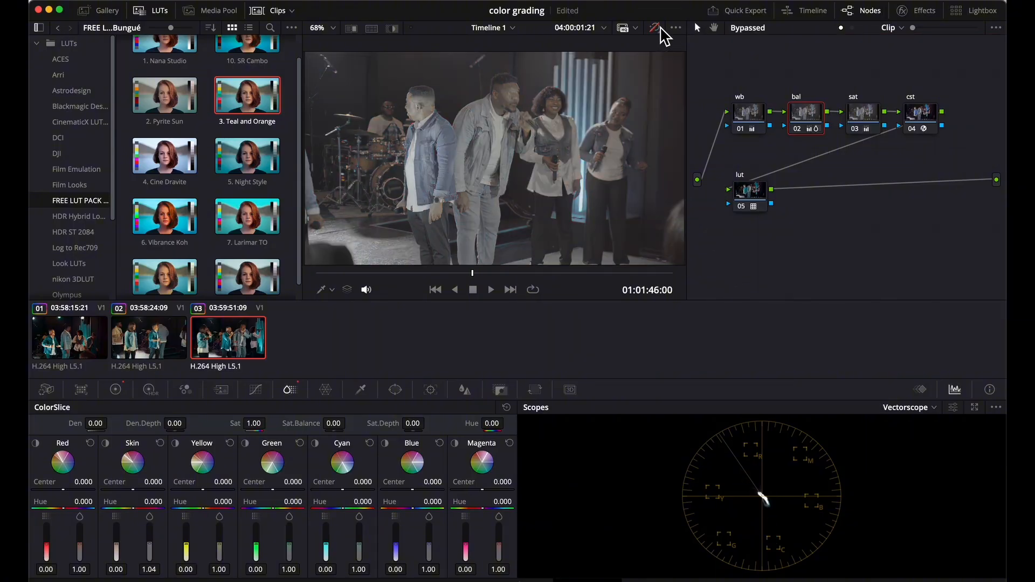
left_click(655, 28)
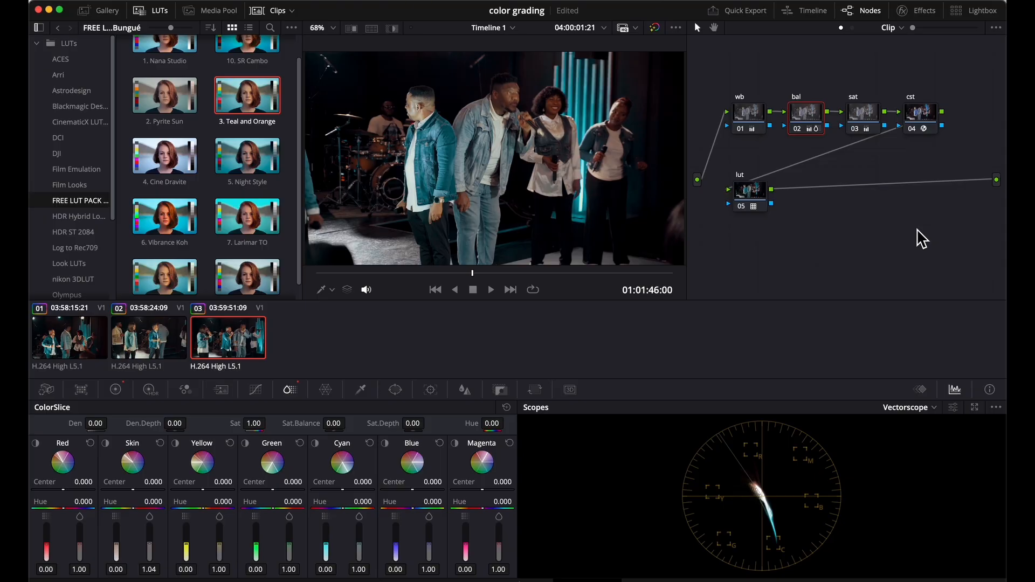
key("space")
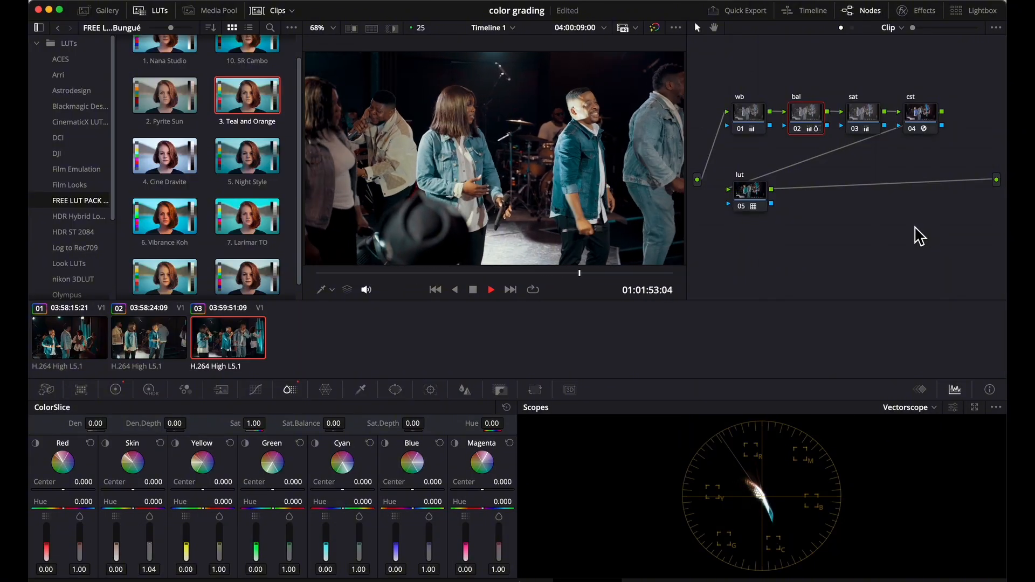
Step: Stop playback, make room before the cst node, and insert a serial node named sharp after the sat node
key("space")
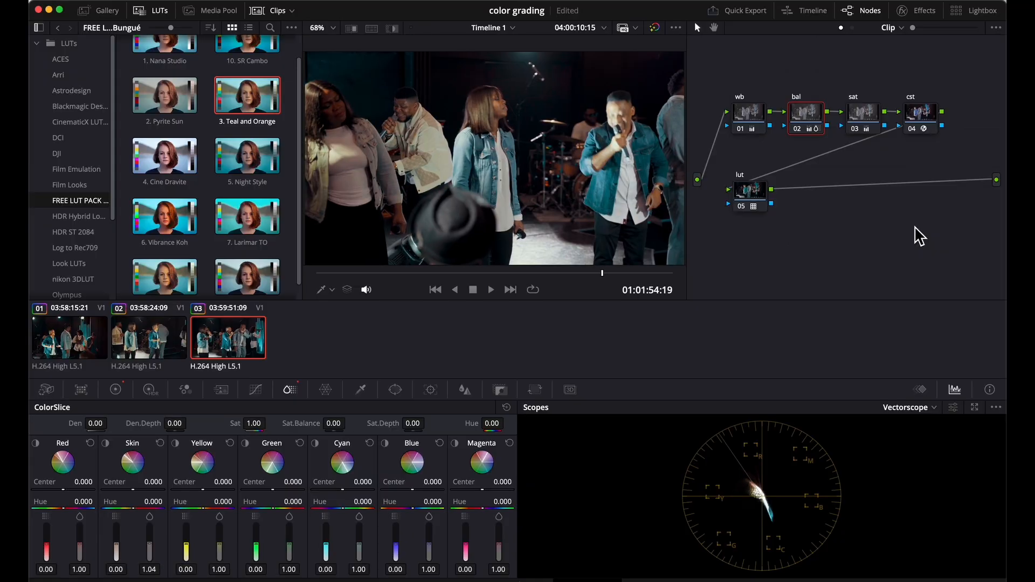
left_click(756, 208)
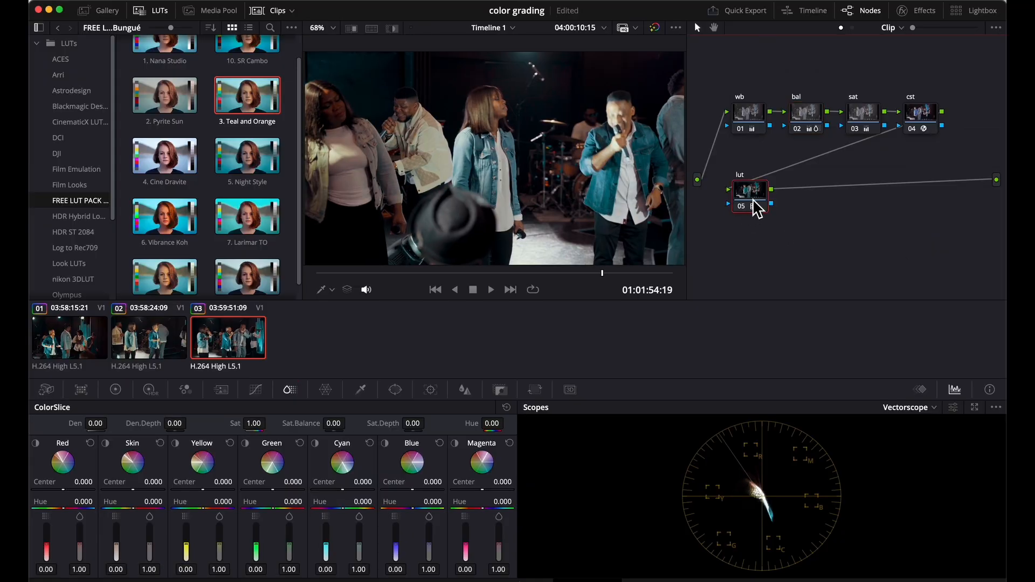
left_click_drag(920, 113, 964, 112)
left_click(869, 120)
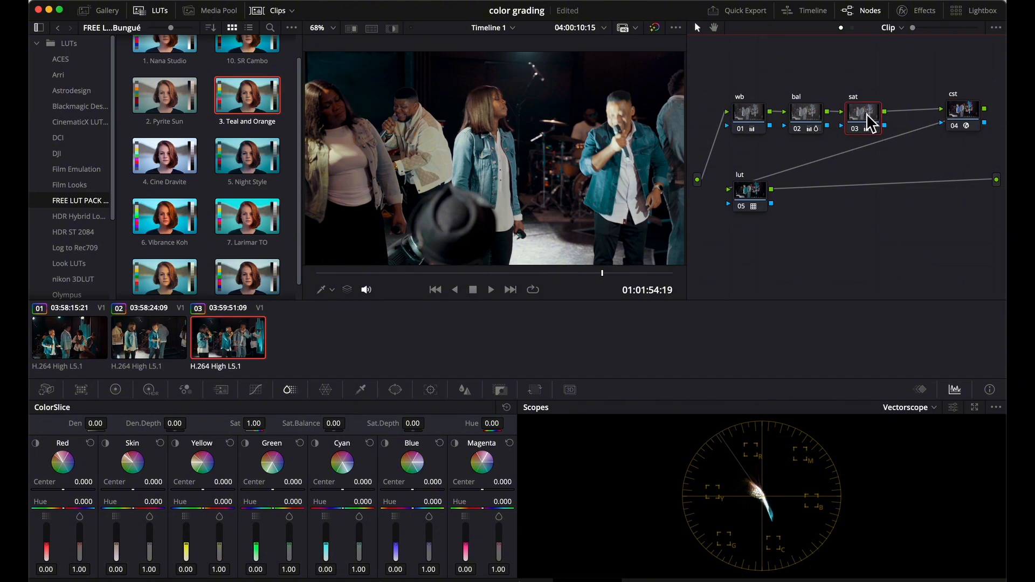
key("alt+s")
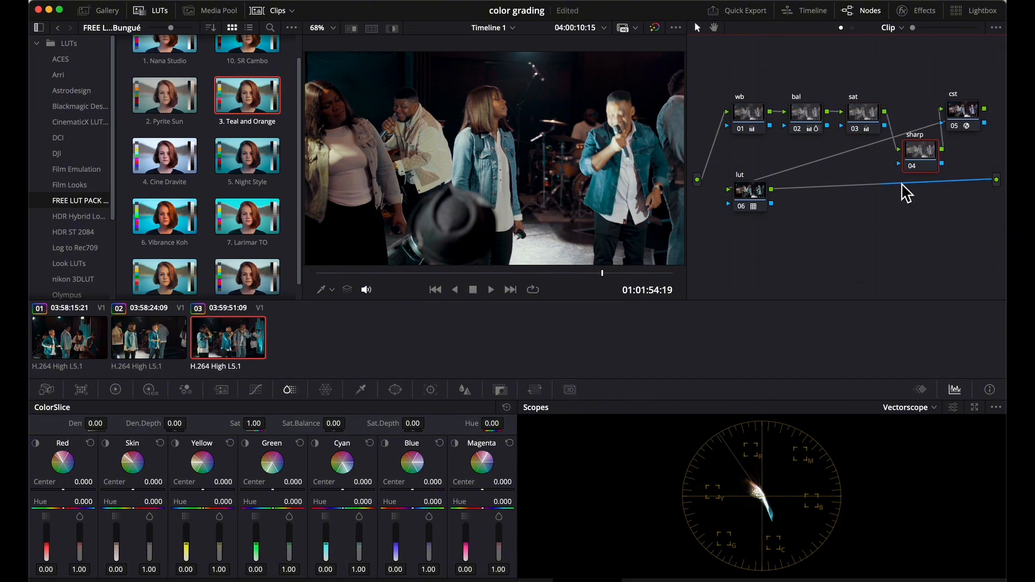
Step: Sharpen the sharp node by setting its Blur Radius to 0.46 on all channels, and play back an early part of the clip
left_click(467, 397)
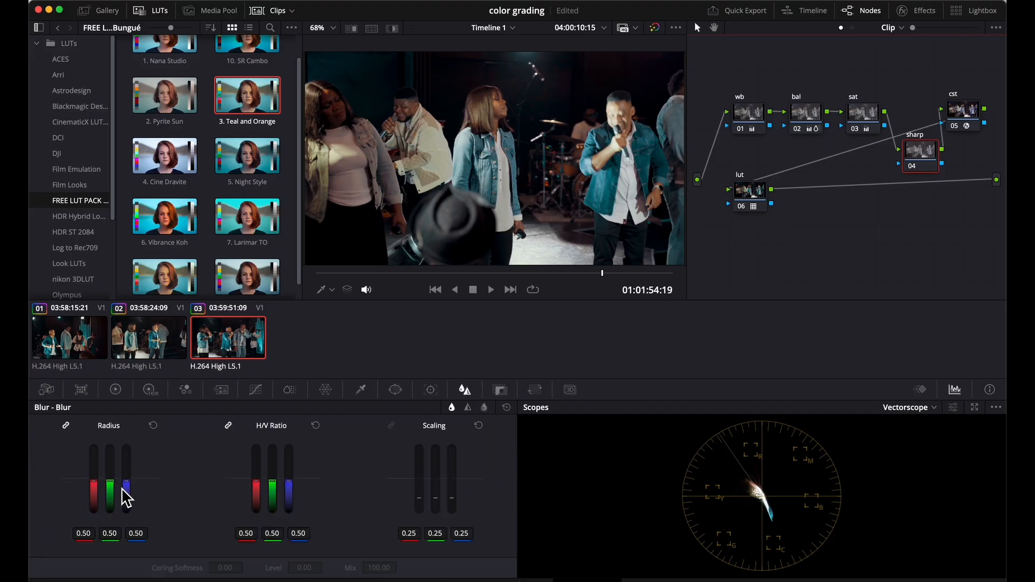
left_click_drag(123, 483, 126, 487)
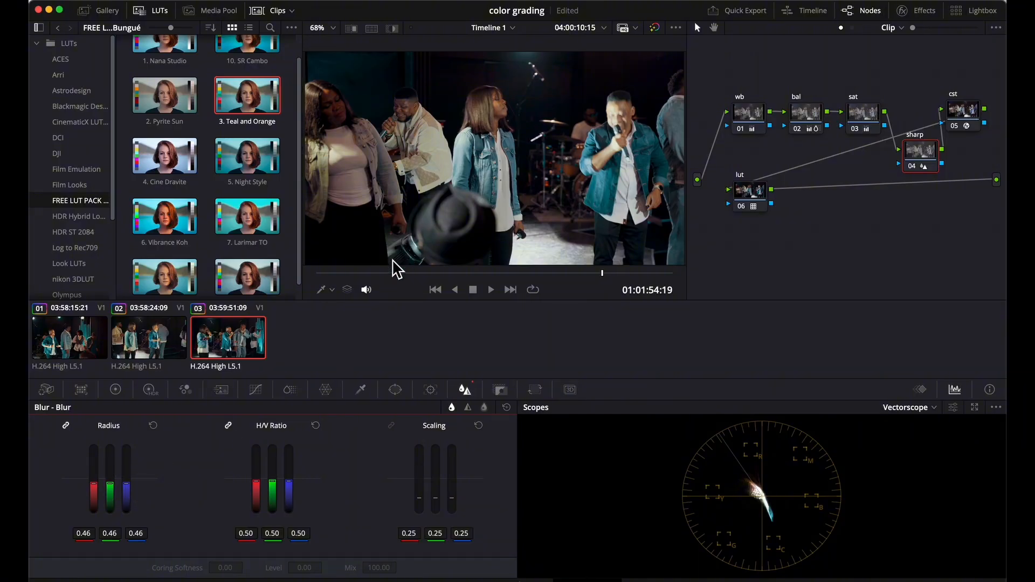
left_click(338, 273)
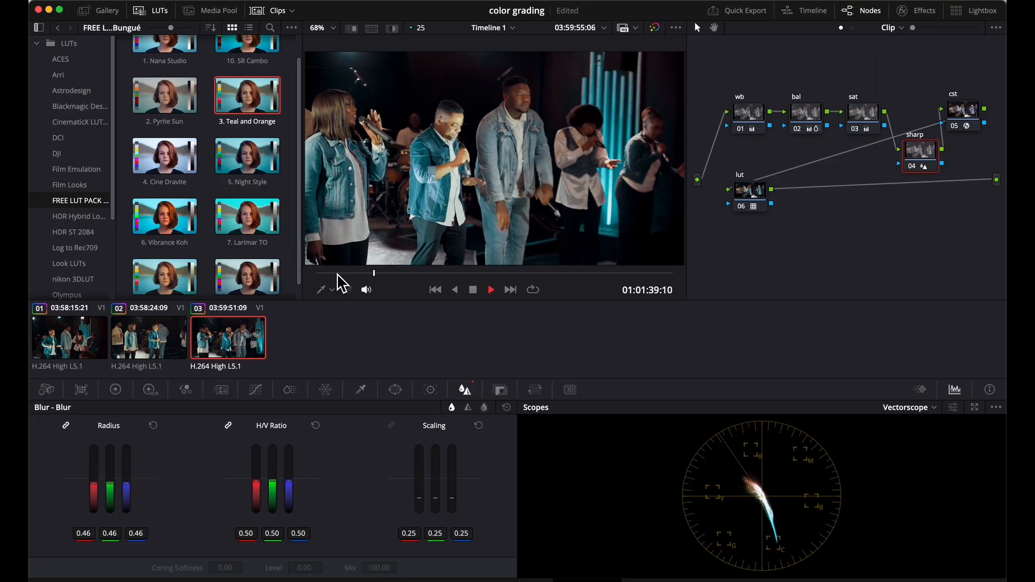
key("space")
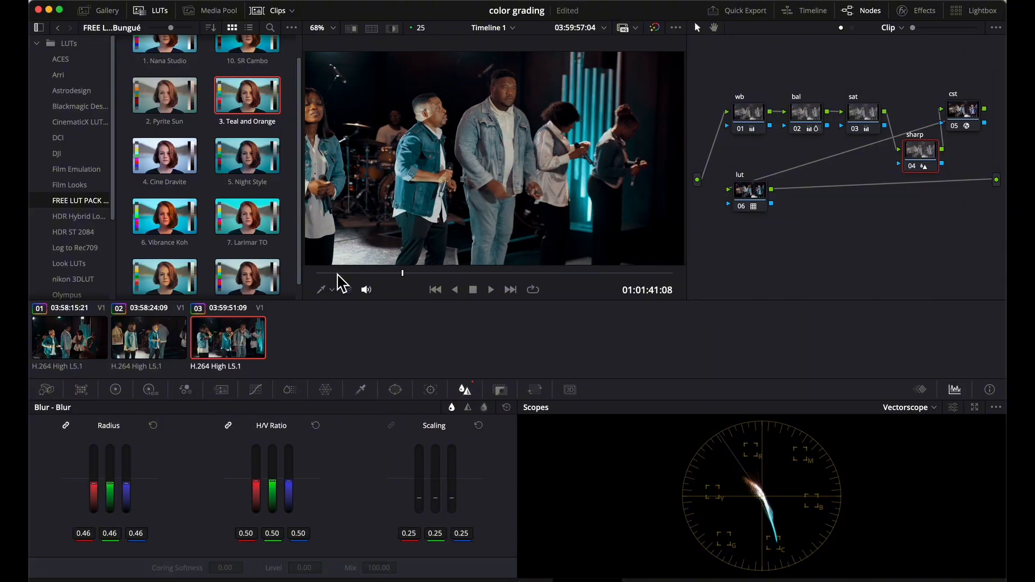